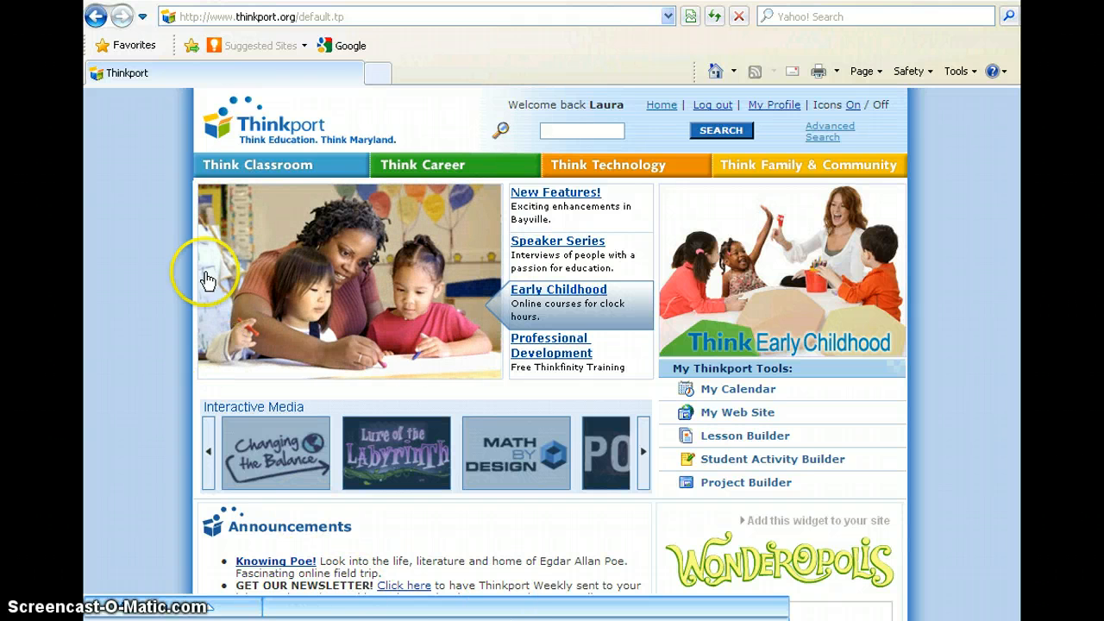
Open Pattern Maker from Thinkport's Interactive Tools page in a maximized window and start a new pattern.
mouse_move(249, 176)
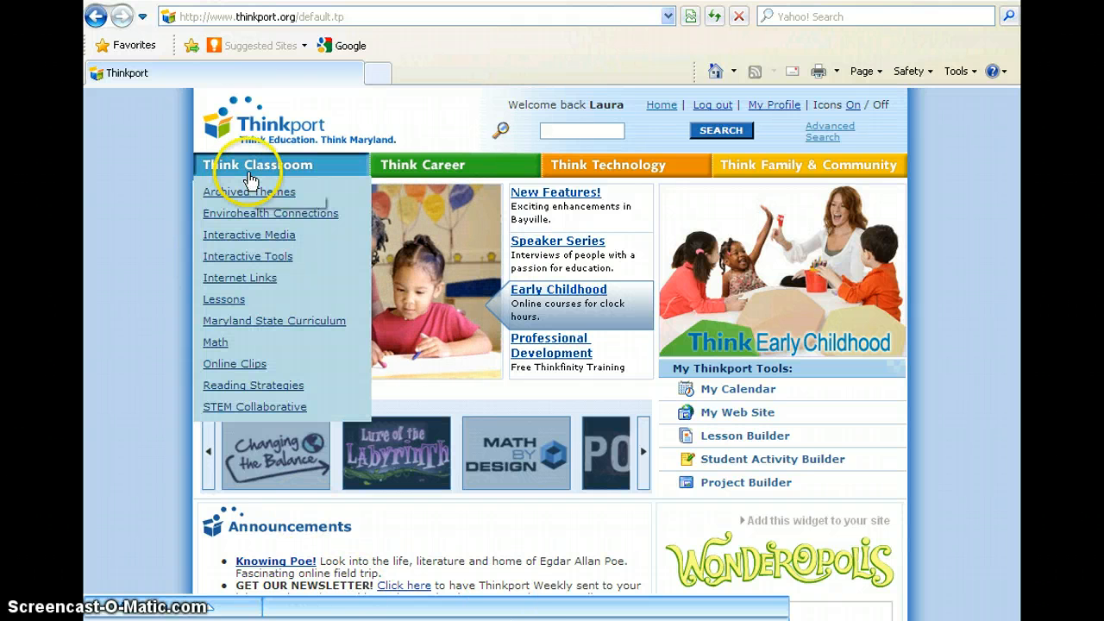
click(277, 258)
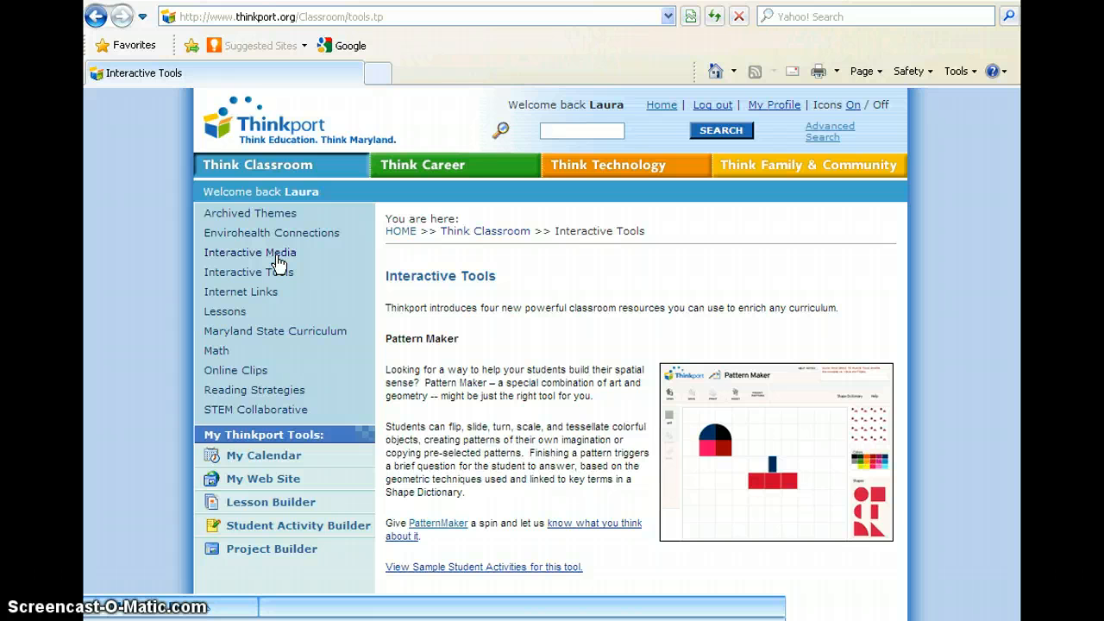
click(423, 525)
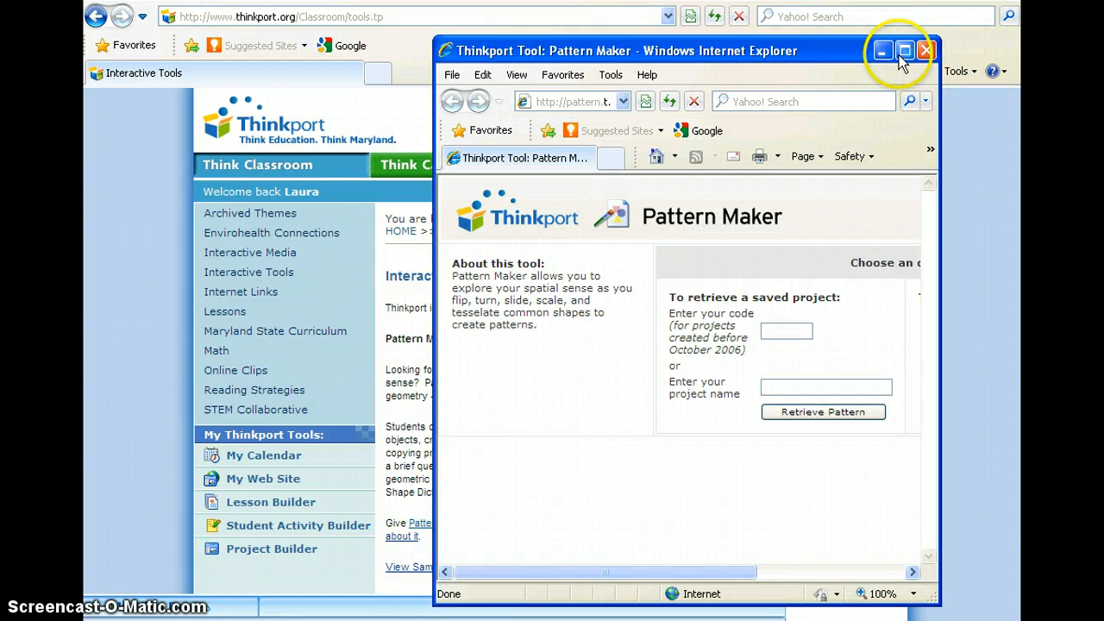
click(903, 52)
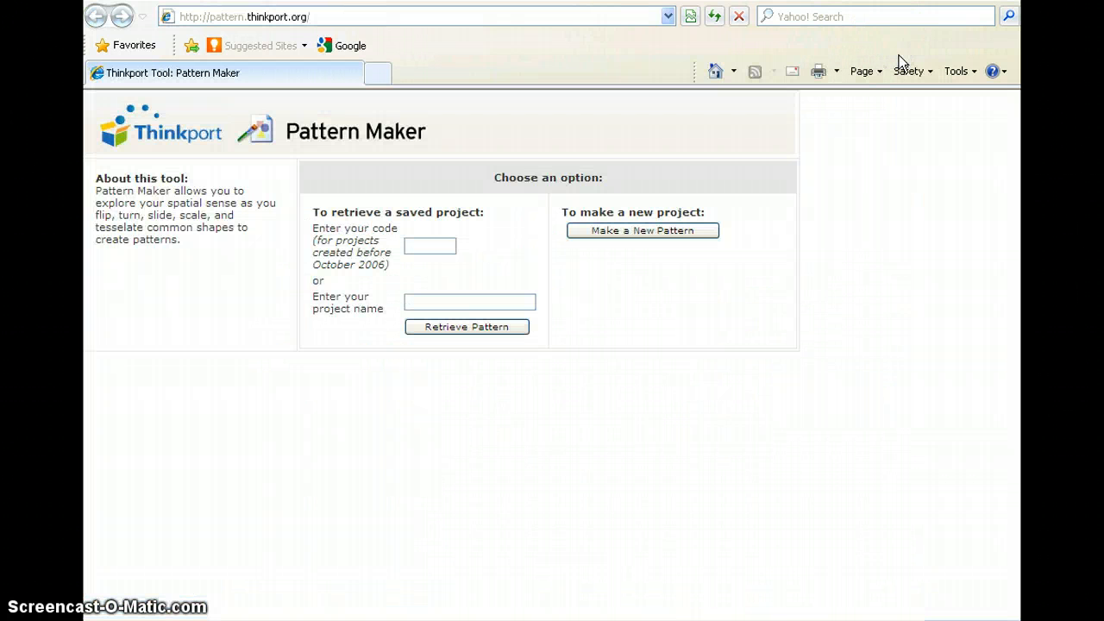
click(658, 235)
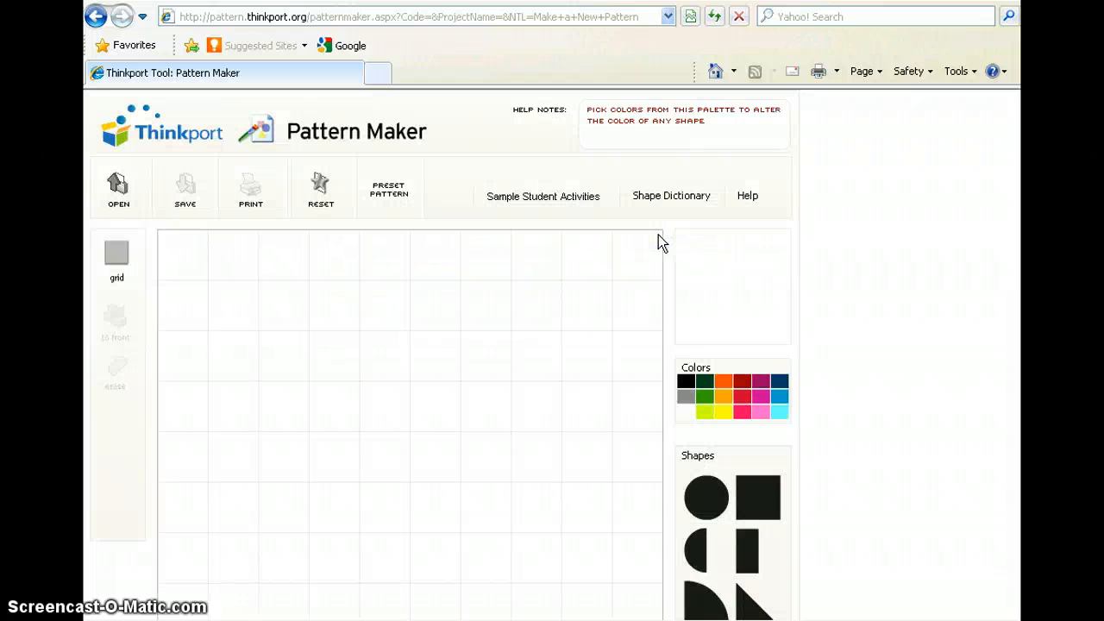
Turn the background grid off and back on.
click(118, 259)
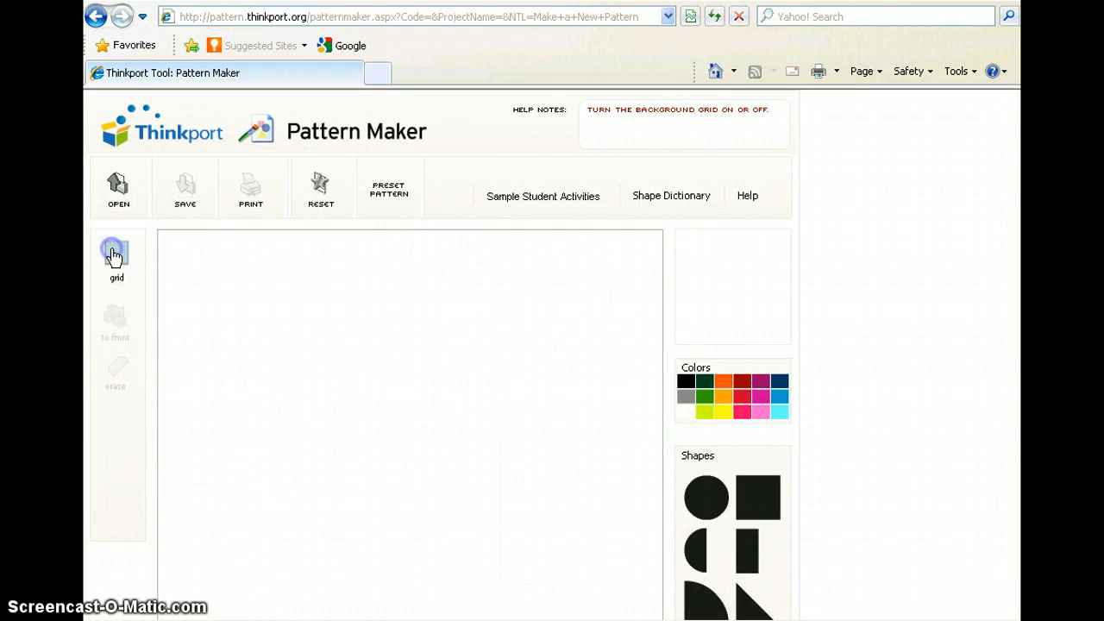
click(113, 256)
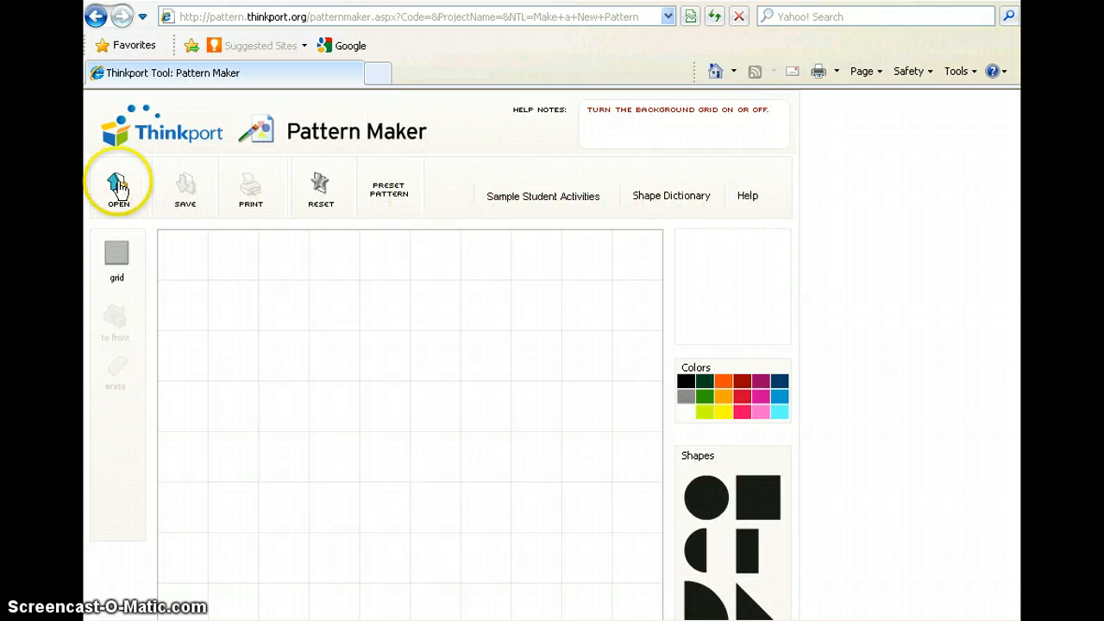
scroll(343, 263, down, 3)
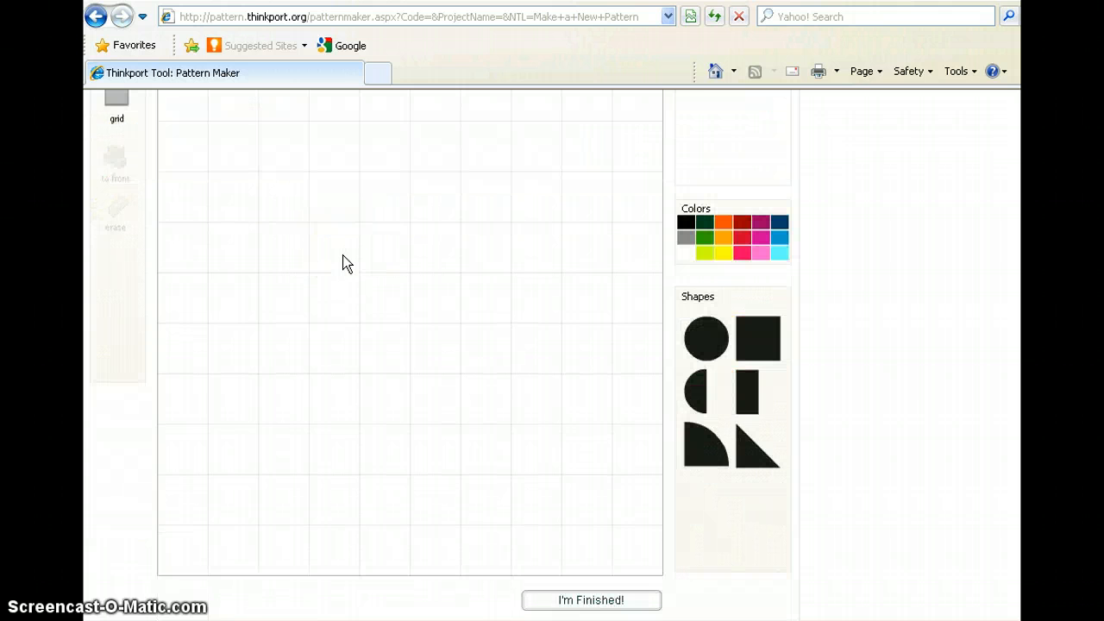
scroll(343, 263, up, 2)
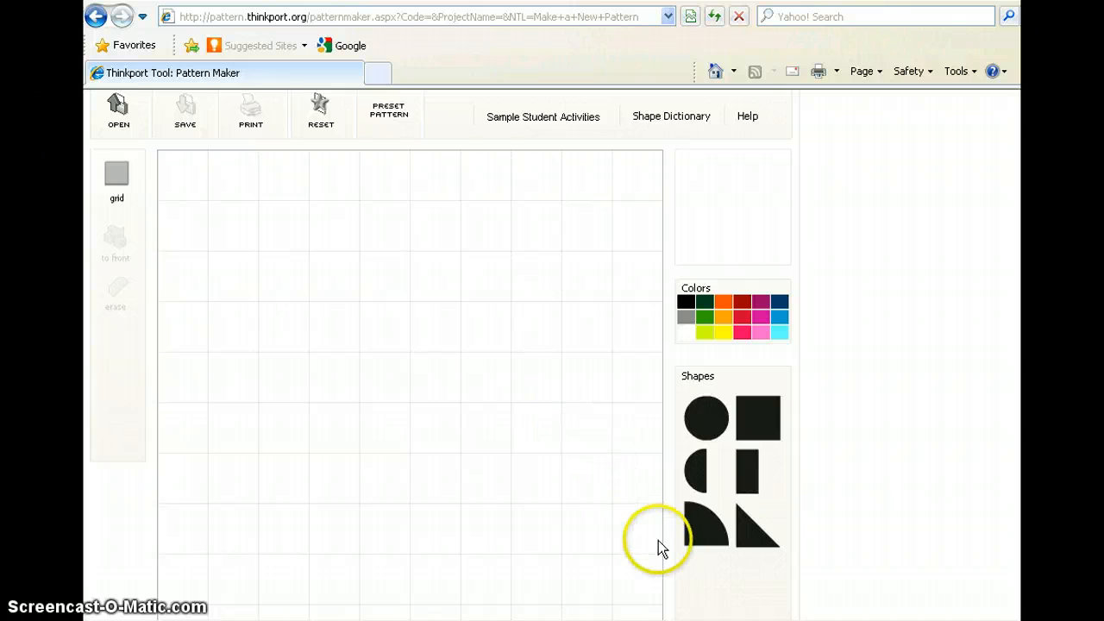
Choose orange as the shape color and place a circle near the middle of the grid.
click(718, 590)
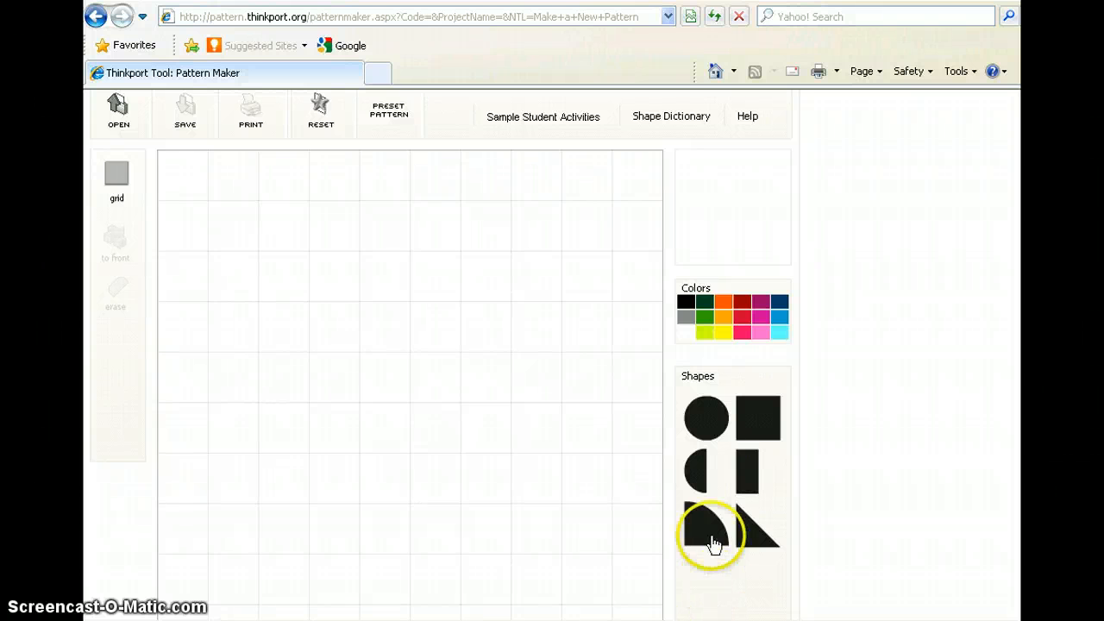
click(722, 321)
click(707, 427)
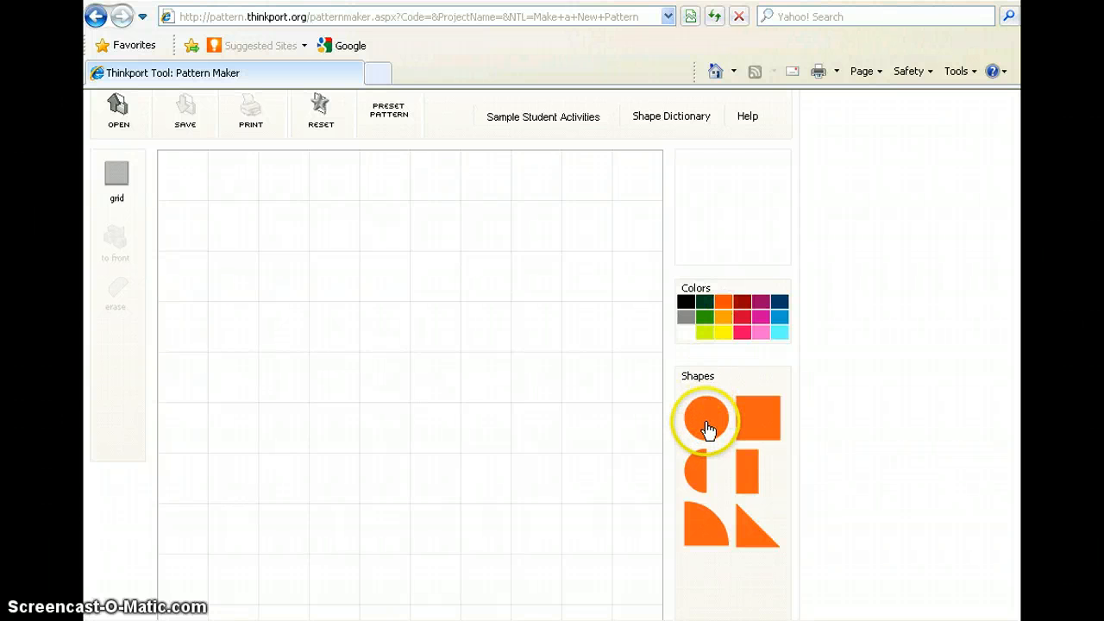
mouse_move(707, 421)
mouse_down()
mouse_move(387, 434)
mouse_move(364, 442)
mouse_move(394, 509)
mouse_move(410, 420)
mouse_up()
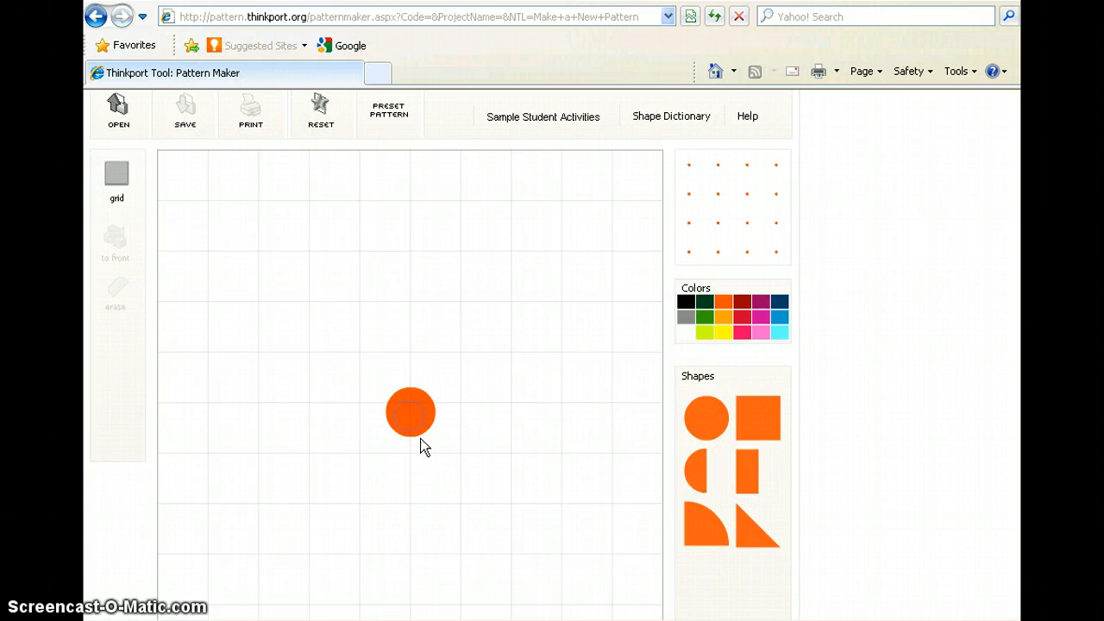
Recolor the circle dark red, shift it slightly down and right, and enlarge it to about three grid squares wide.
click(416, 431)
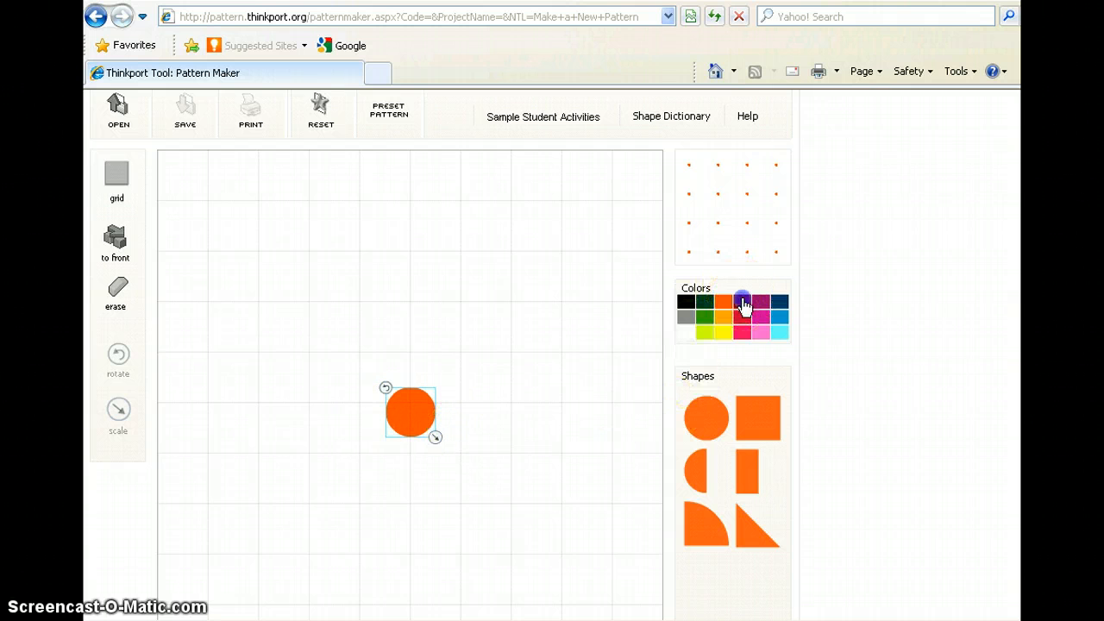
click(740, 300)
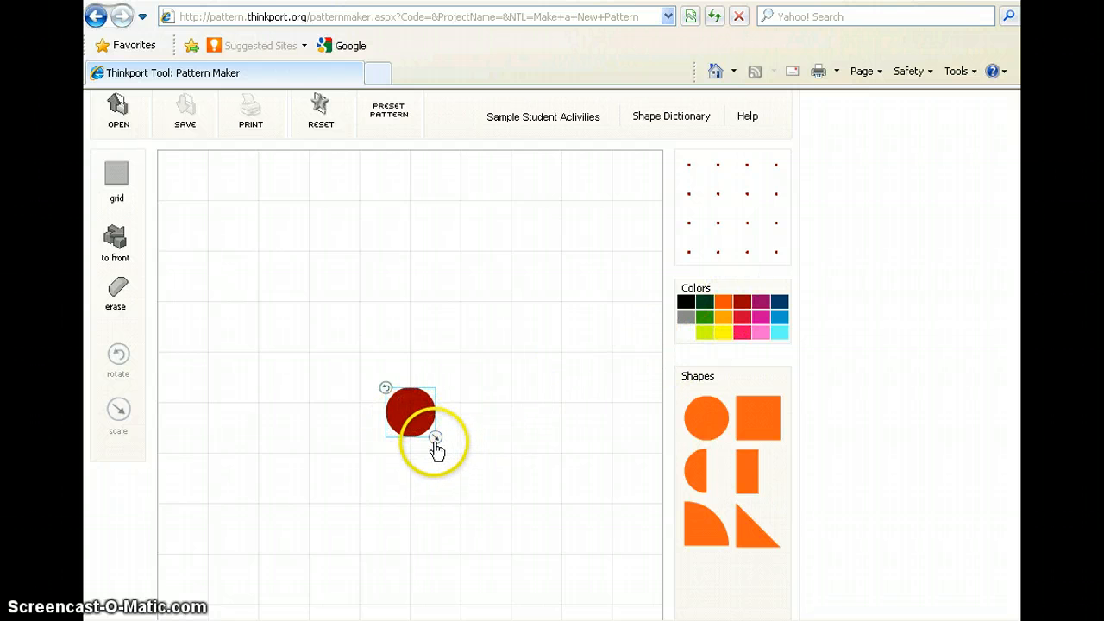
drag(405, 409, 429, 423)
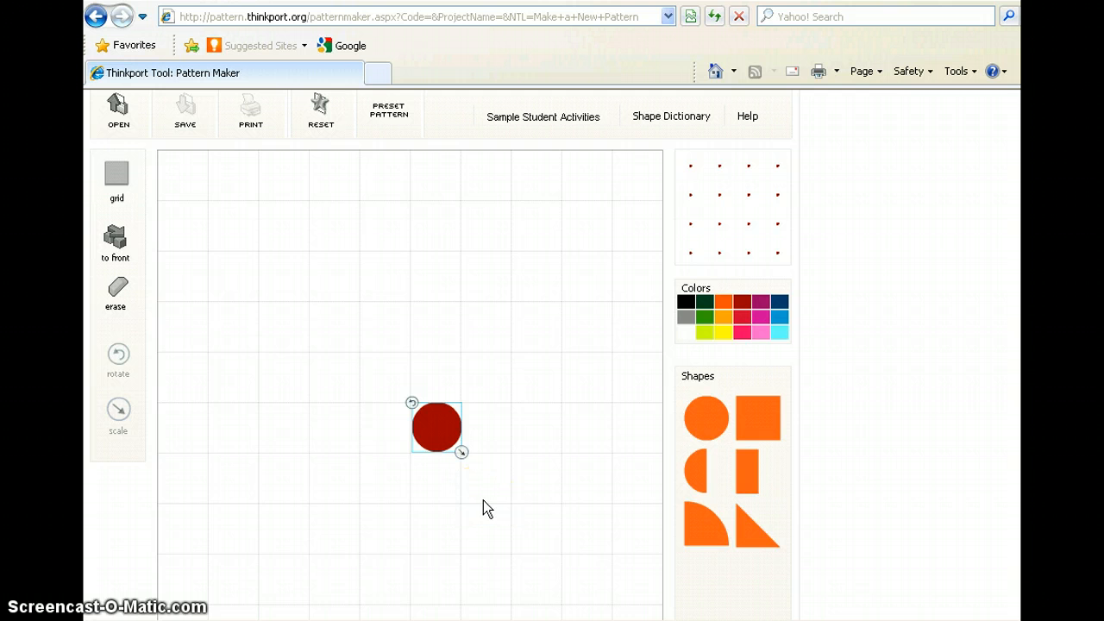
click(462, 453)
drag(462, 453, 512, 505)
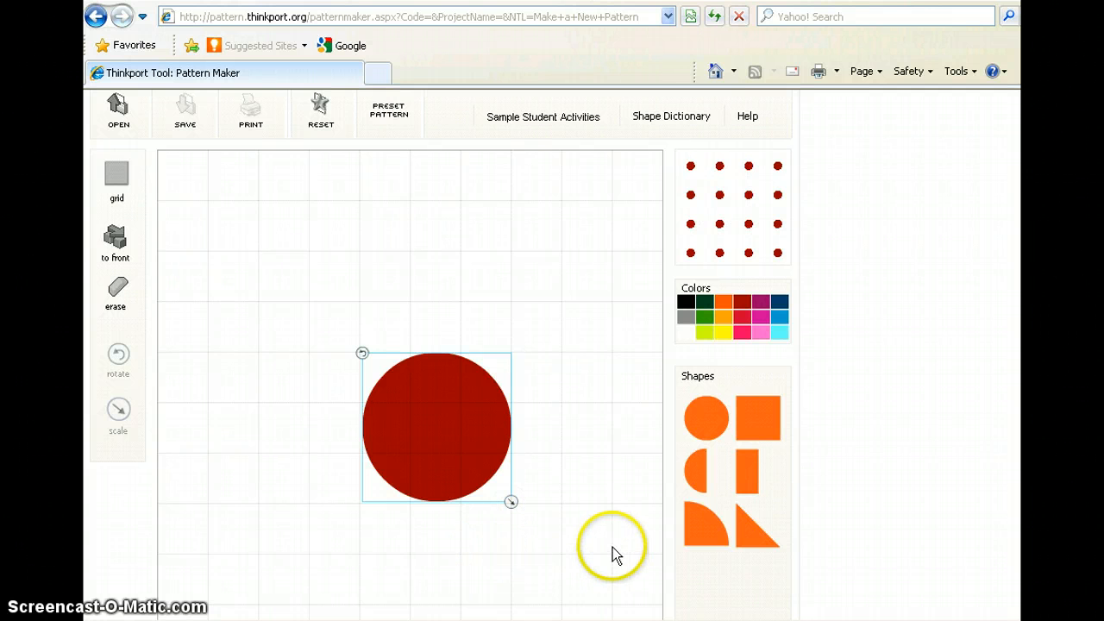
click(558, 414)
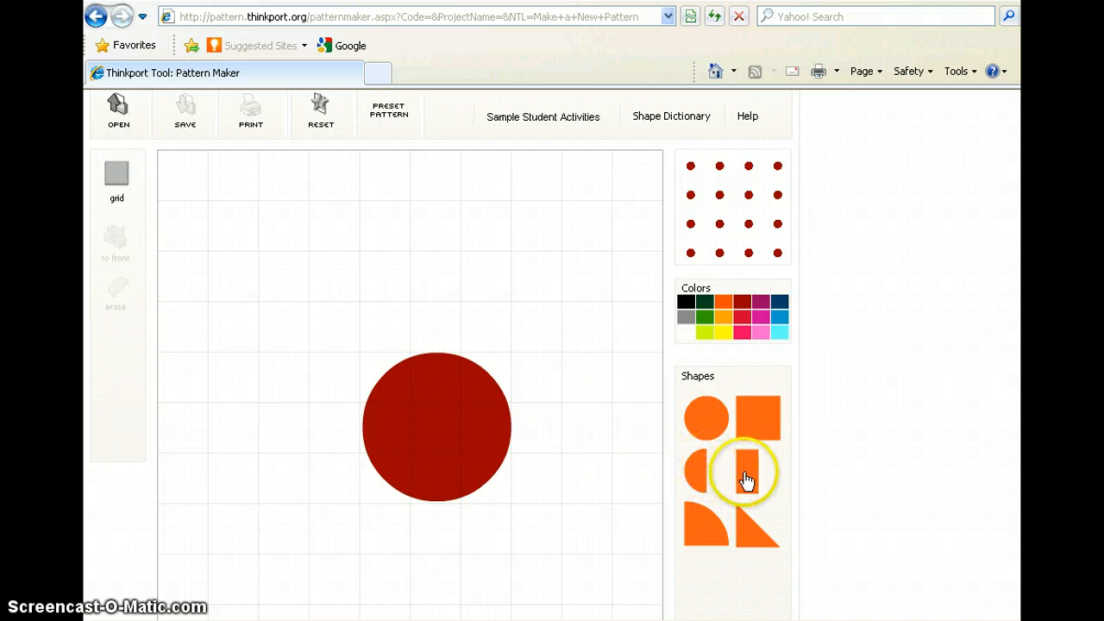
Add a rectangle above and right of the large circle and recolor it bright red.
drag(747, 481, 526, 323)
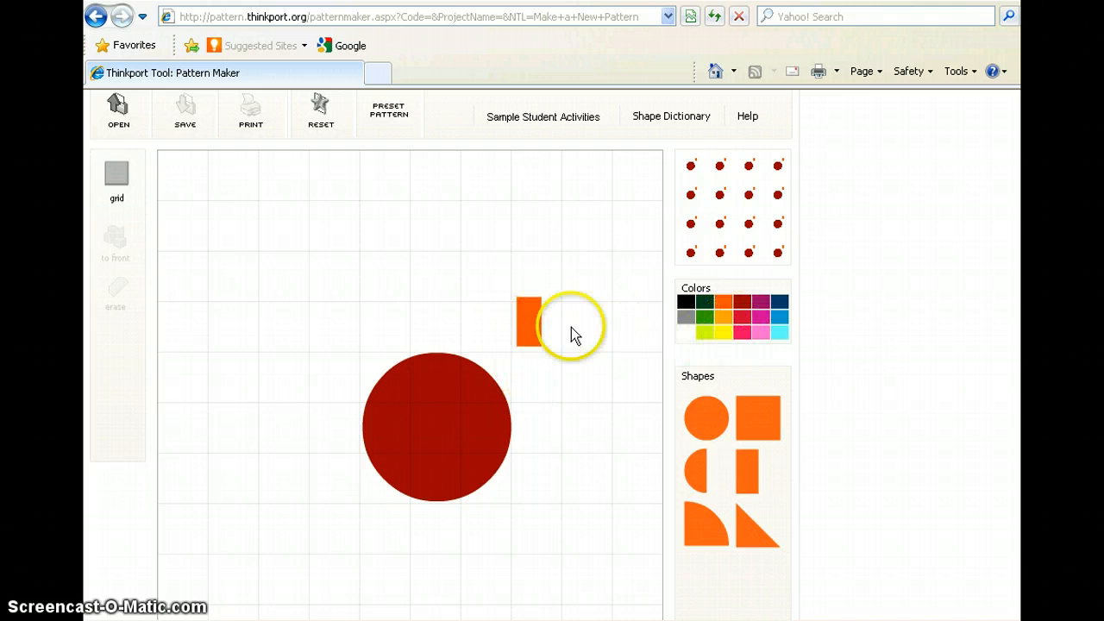
click(751, 333)
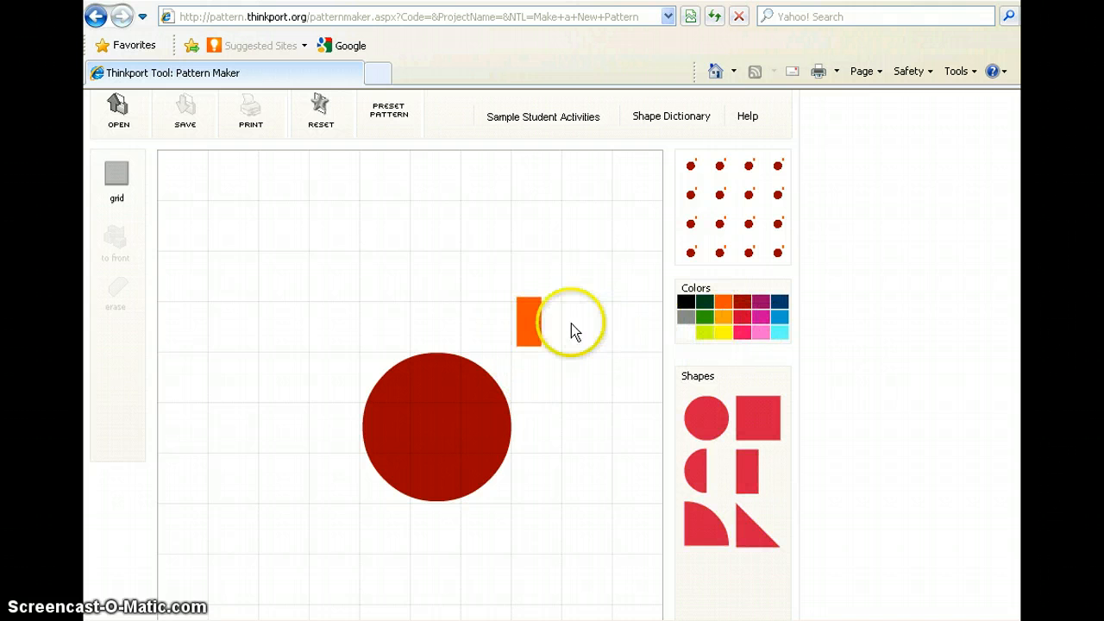
click(529, 322)
click(741, 317)
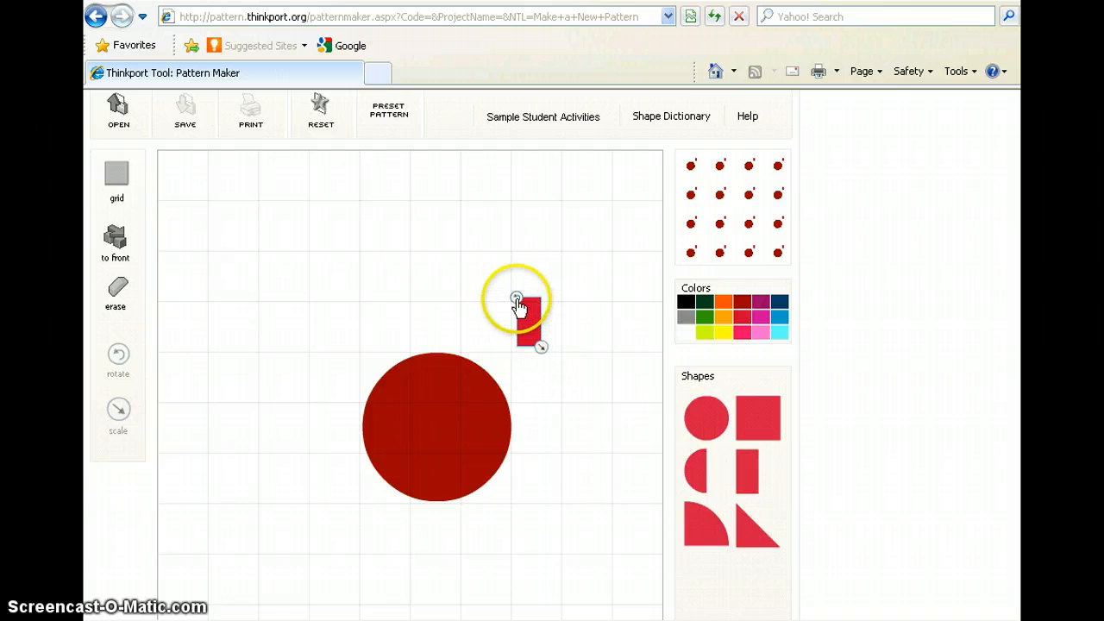
Tilt the red rectangle to the right and attach it to the large circle's upper-right edge.
drag(516, 299, 530, 376)
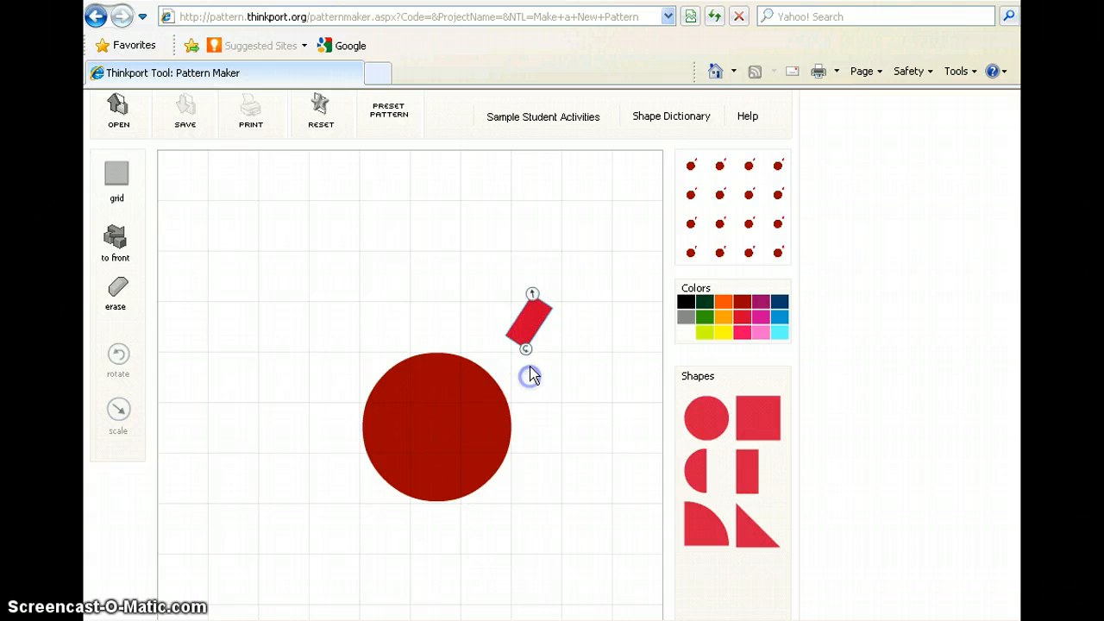
drag(538, 326, 494, 355)
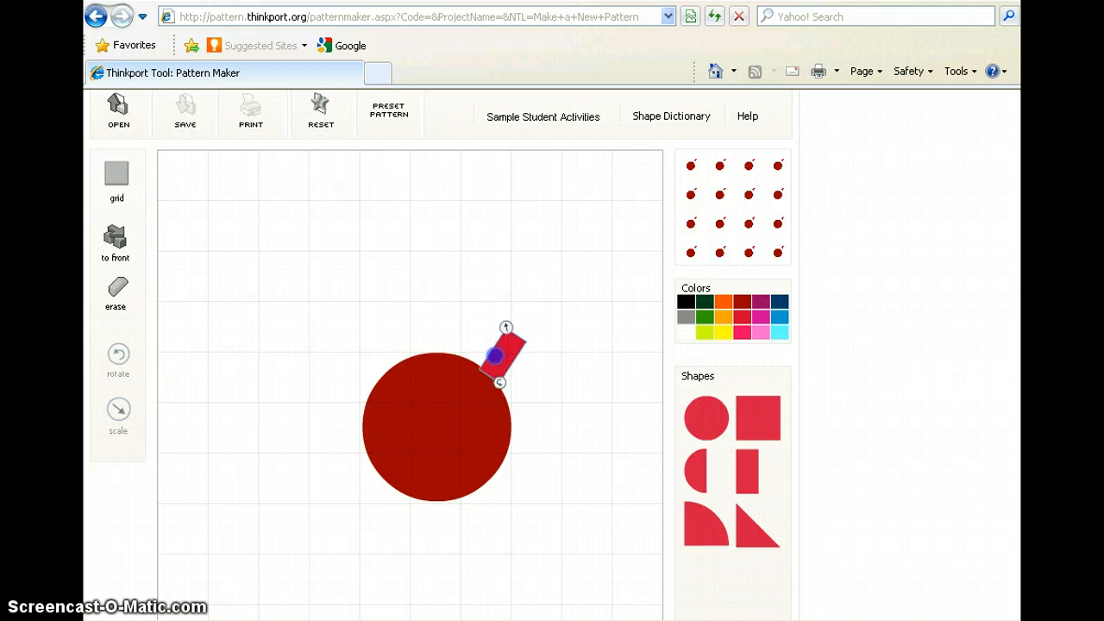
click(533, 345)
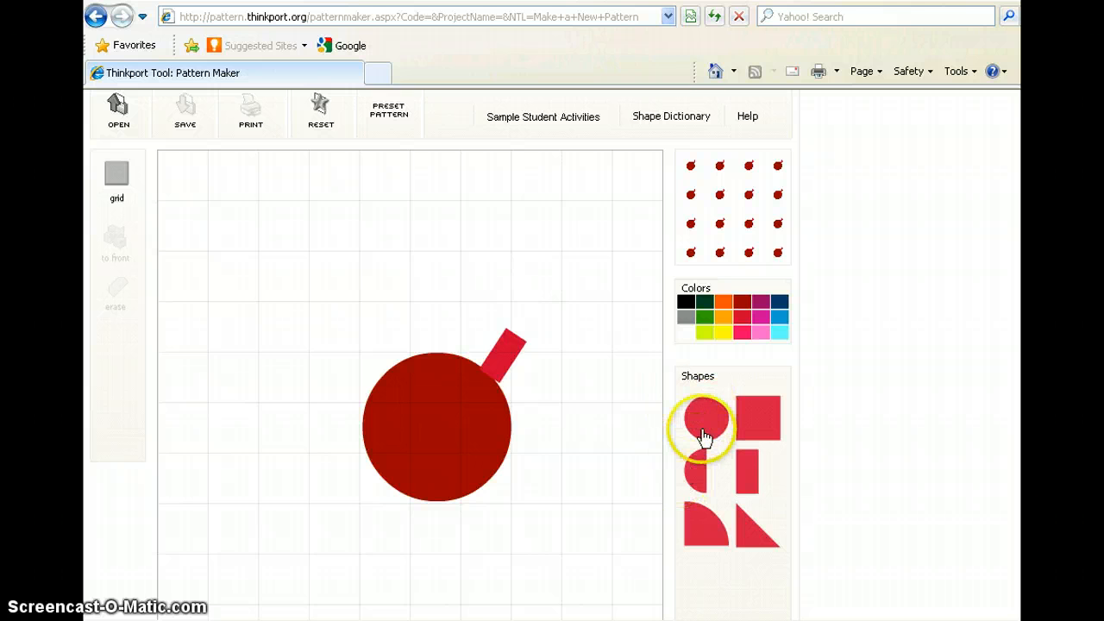
Place a bright red circle at the outer end of the tilted rectangle as a head.
mouse_move(706, 417)
mouse_down()
mouse_move(575, 323)
mouse_move(529, 325)
mouse_up()
click(539, 323)
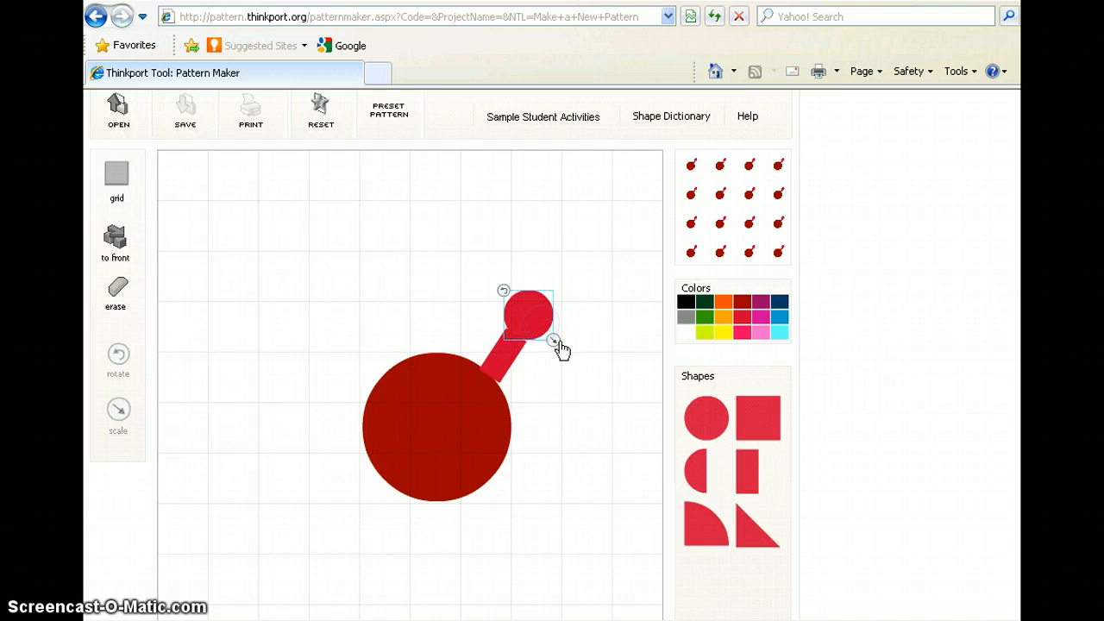
click(566, 340)
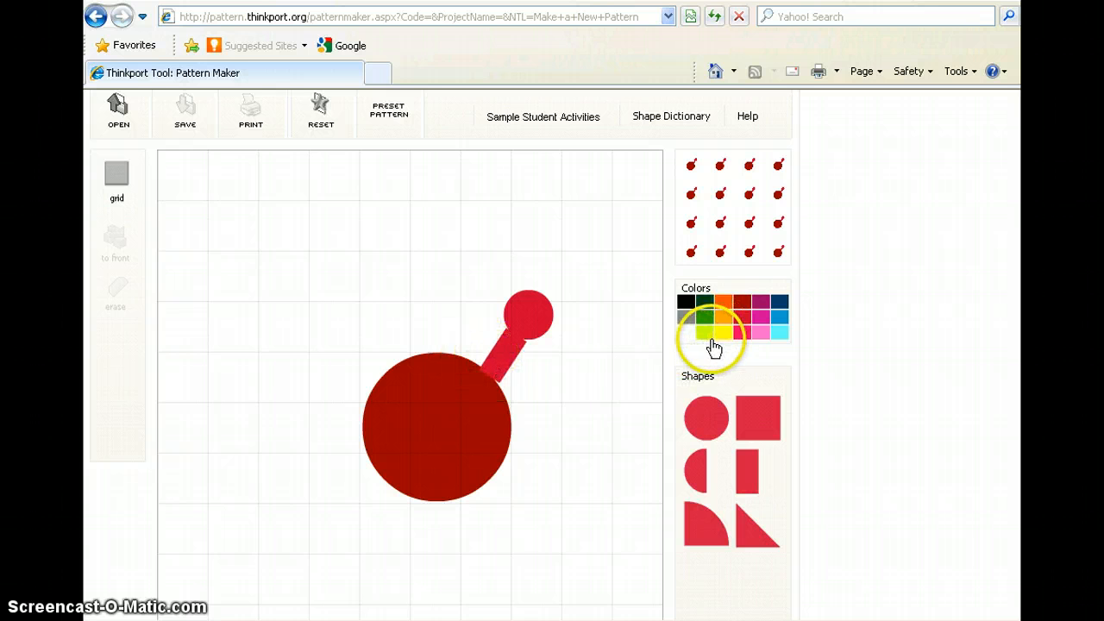
Place four overlapping light orange triangles along the upper-left edge of the large dark red circle as tail feathers.
drag(734, 526, 734, 526)
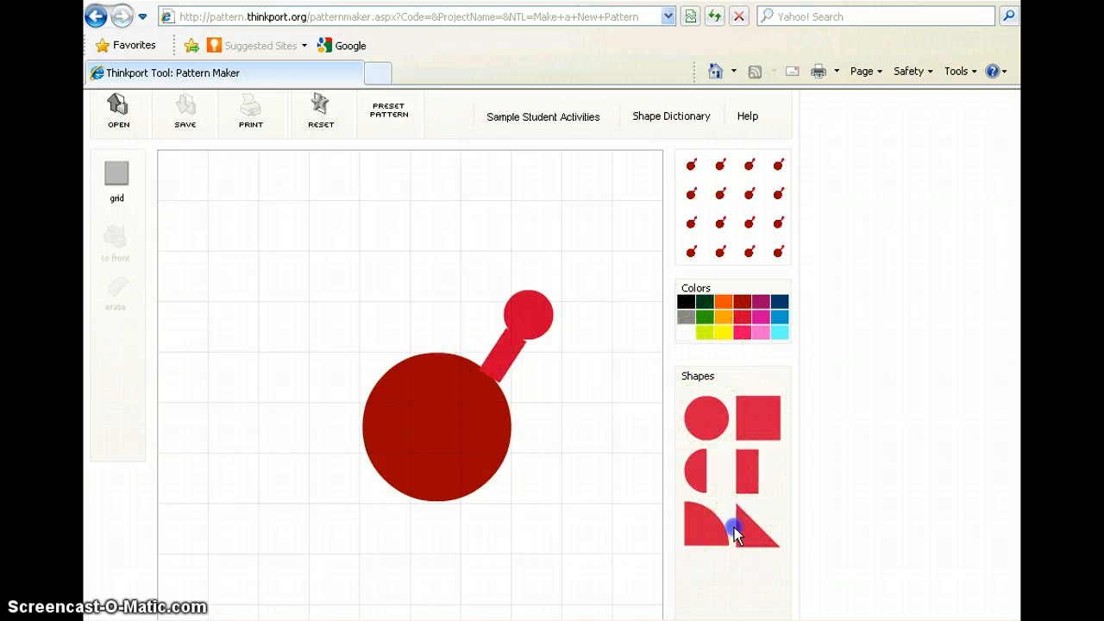
click(722, 316)
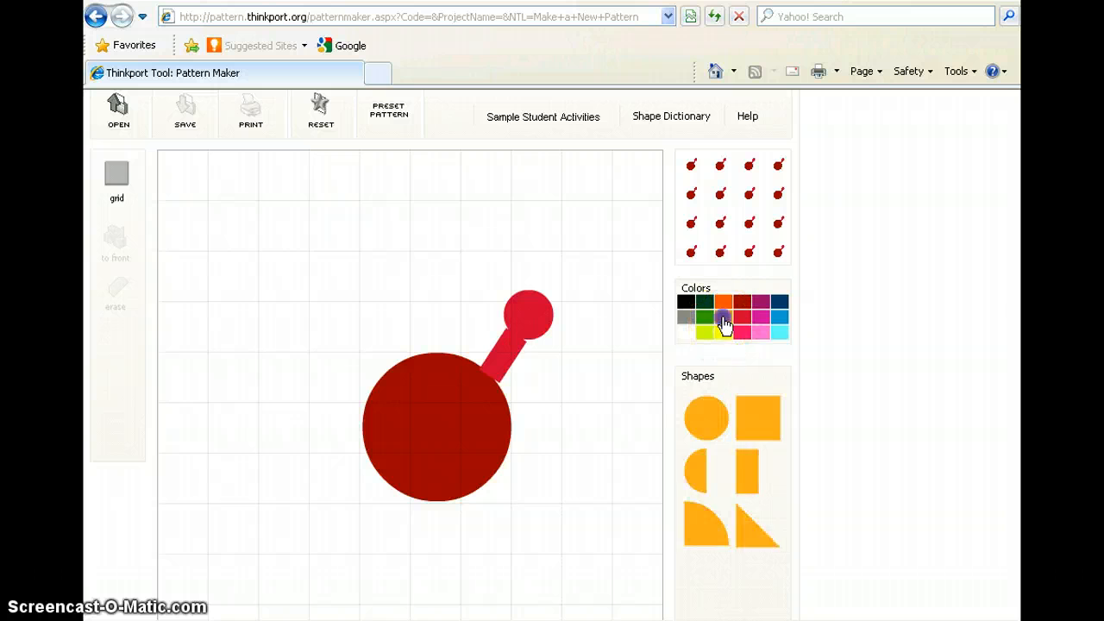
drag(737, 514, 409, 340)
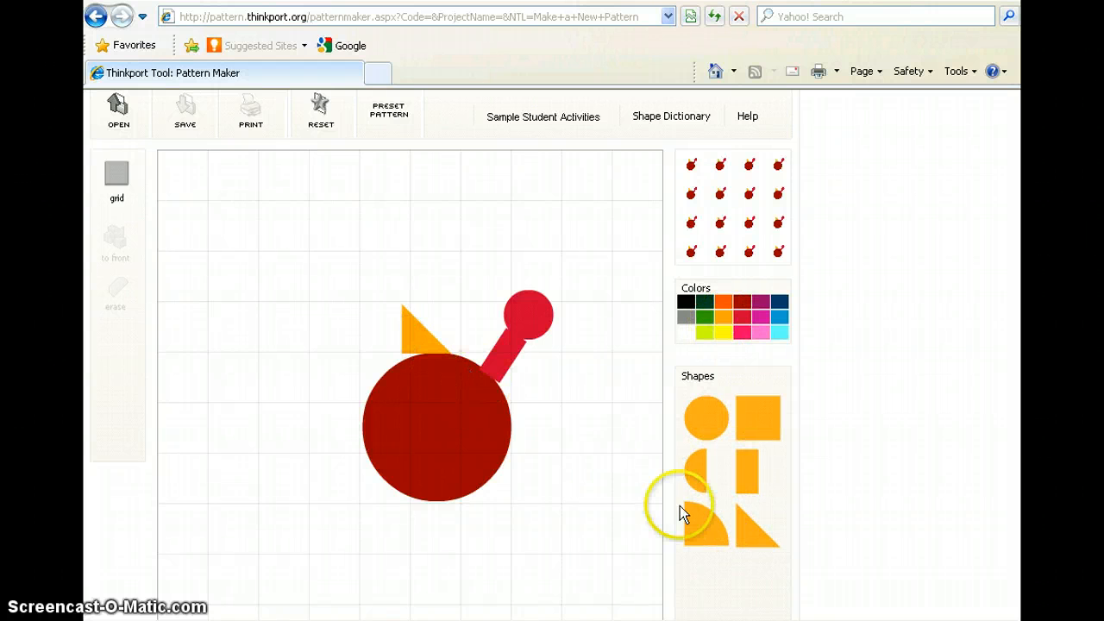
drag(751, 540, 391, 351)
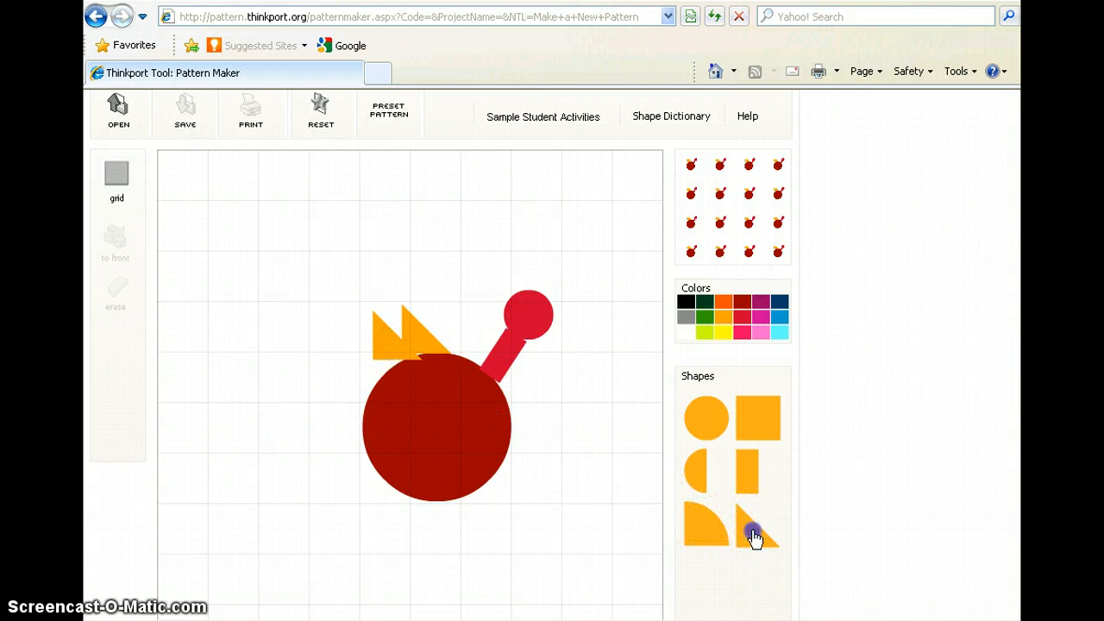
drag(751, 529, 372, 359)
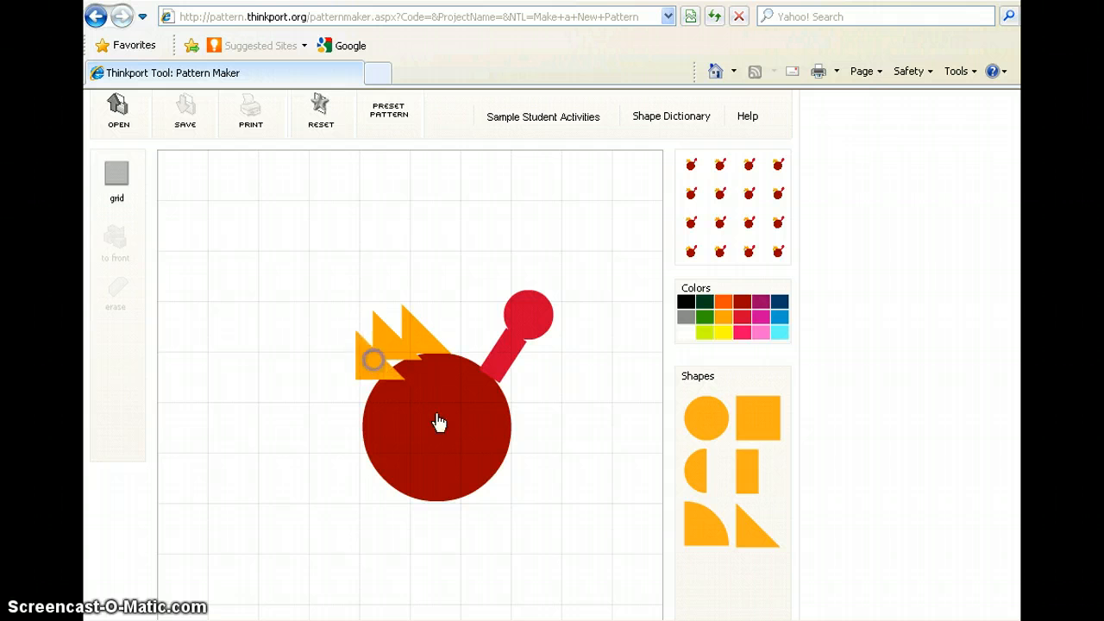
drag(739, 545, 348, 384)
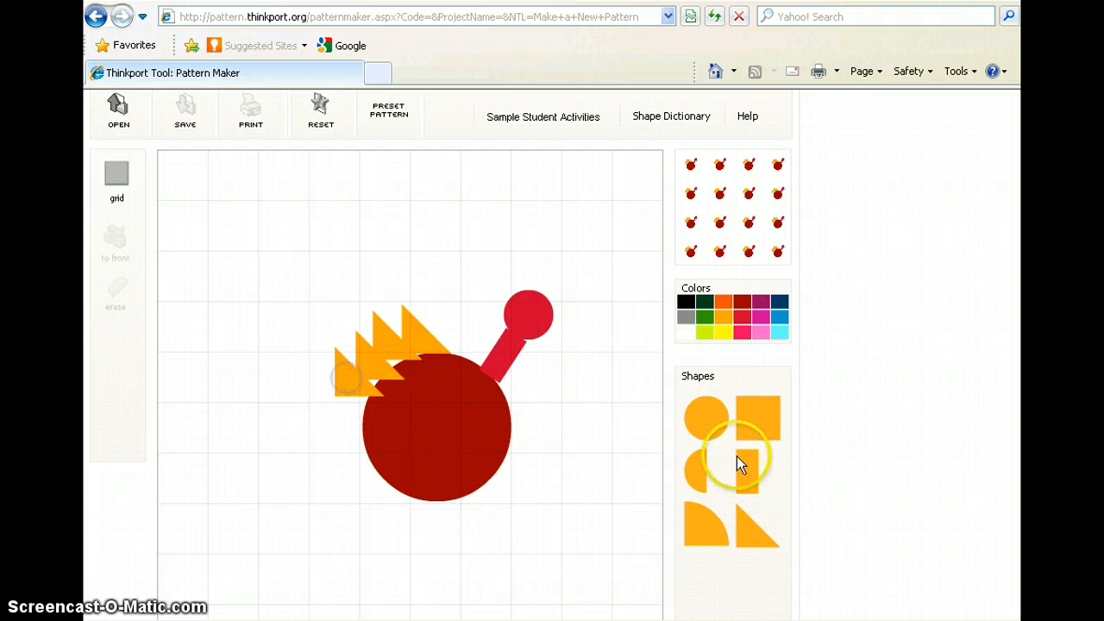
Add another circle, recolor it black, shrink it to under half a grid square and place it at the head's lower-right edge.
click(705, 417)
drag(703, 431, 599, 385)
click(678, 300)
click(599, 382)
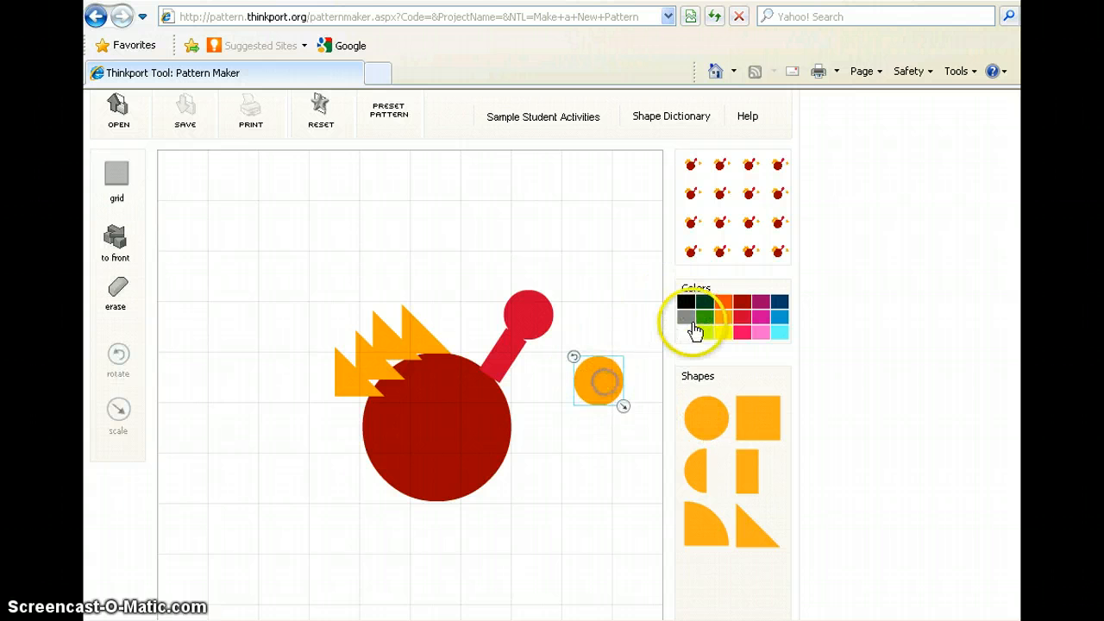
click(686, 302)
drag(623, 407, 551, 343)
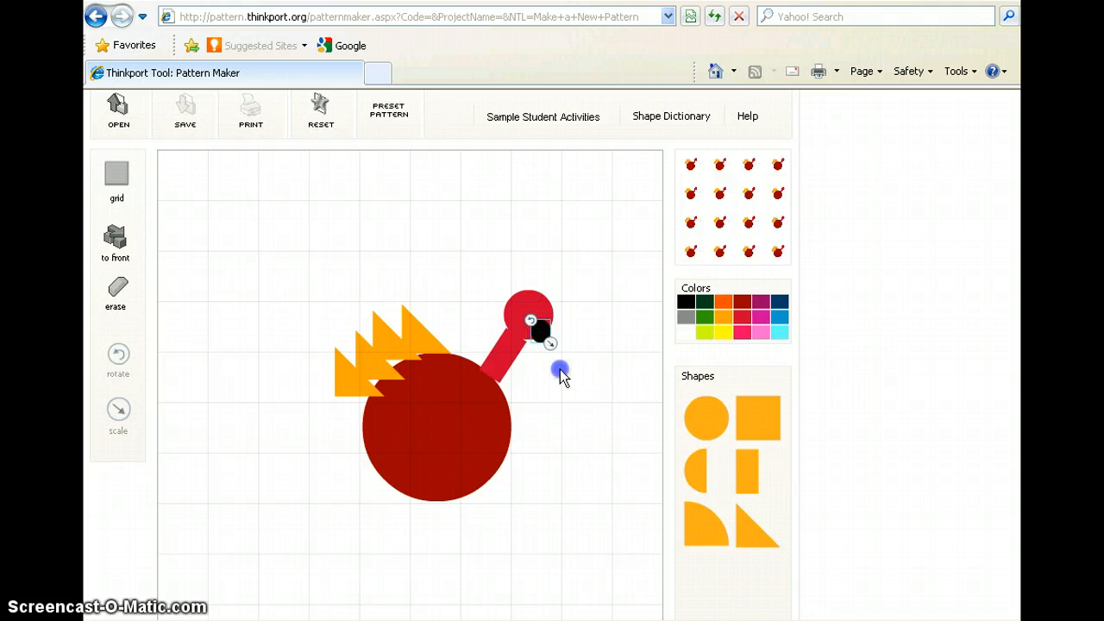
click(561, 373)
Set the shape color to black, add a small black circle and place it near the top of the head as an eye.
click(684, 304)
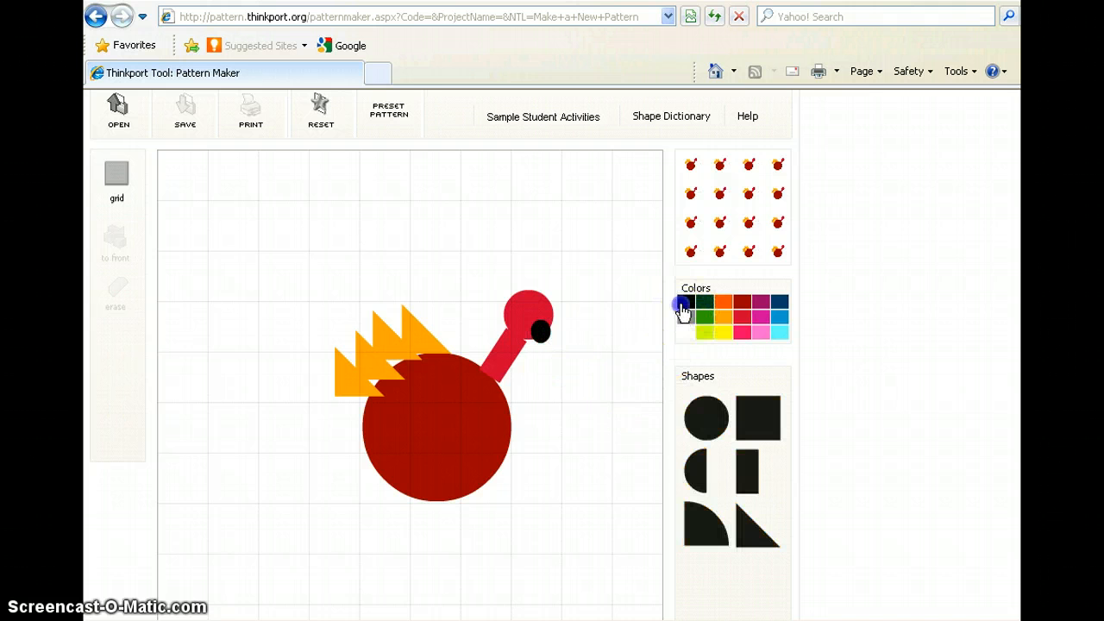
drag(671, 425, 623, 421)
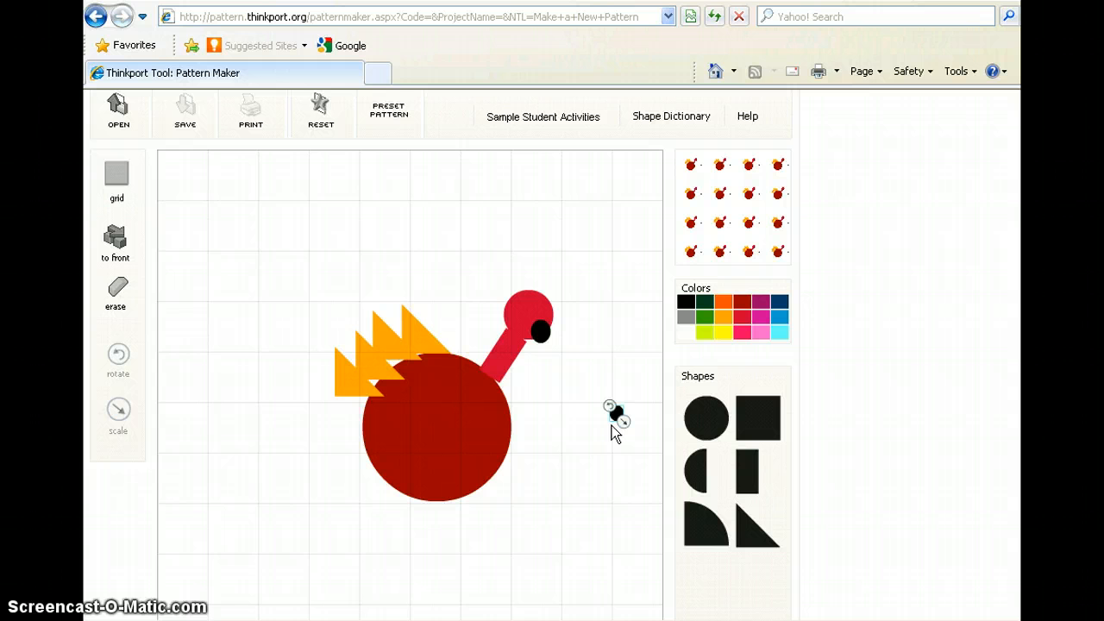
click(596, 424)
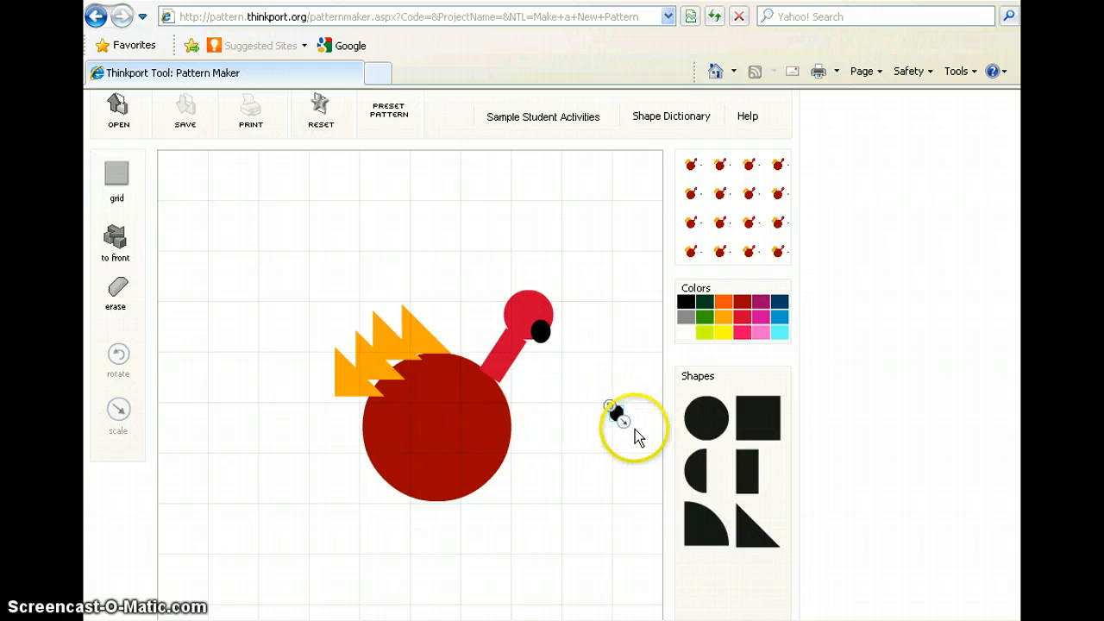
drag(615, 414, 529, 303)
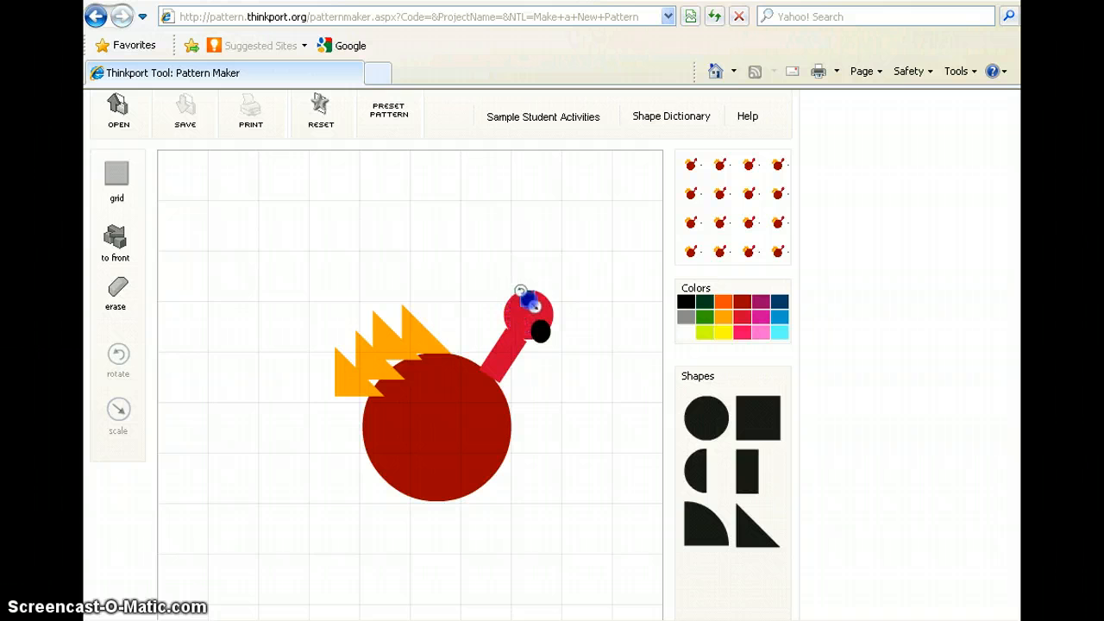
click(572, 362)
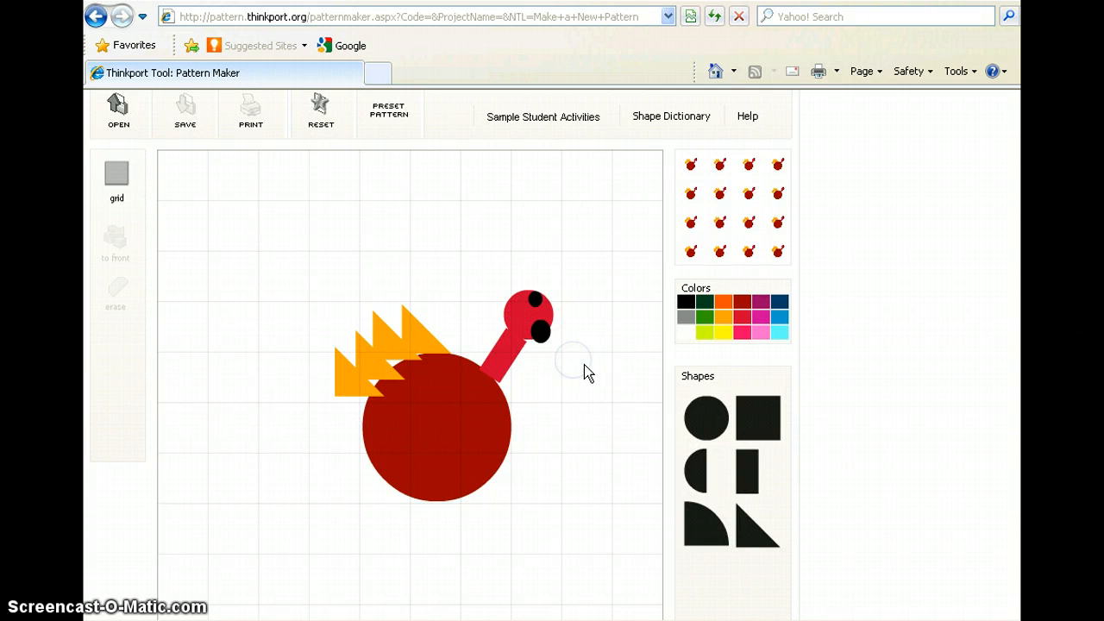
Add a second small black circle on the head's upper-left edge and erase it again.
click(652, 404)
click(701, 412)
mouse_move(707, 418)
mouse_down()
mouse_move(574, 424)
mouse_move(517, 300)
mouse_move(570, 429)
mouse_move(583, 415)
mouse_move(567, 413)
mouse_move(547, 381)
mouse_move(515, 302)
mouse_up()
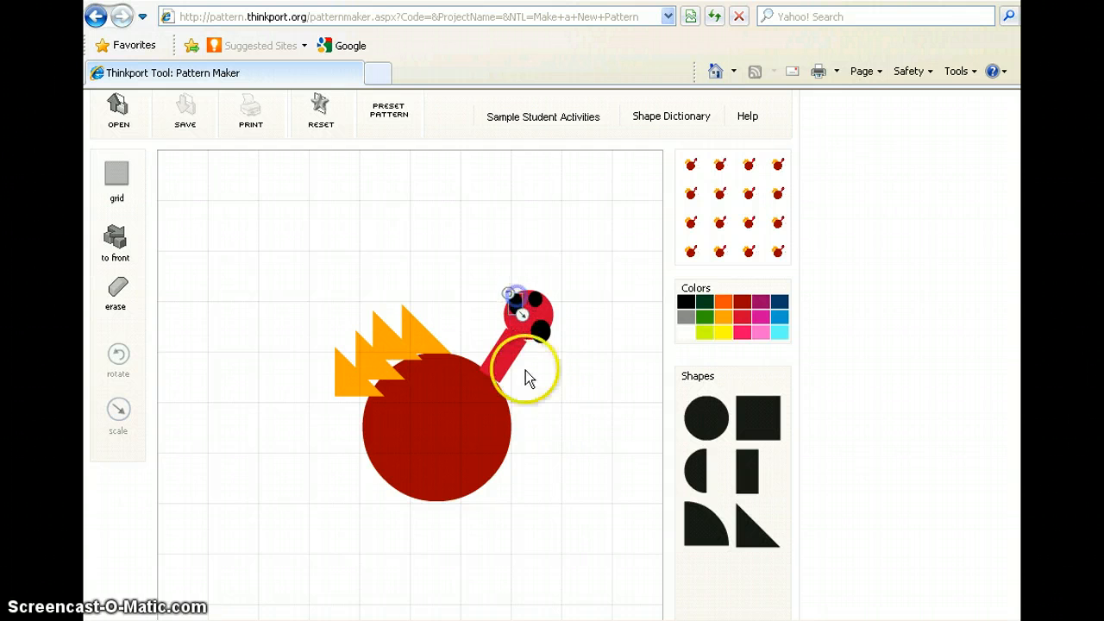
click(551, 417)
click(513, 304)
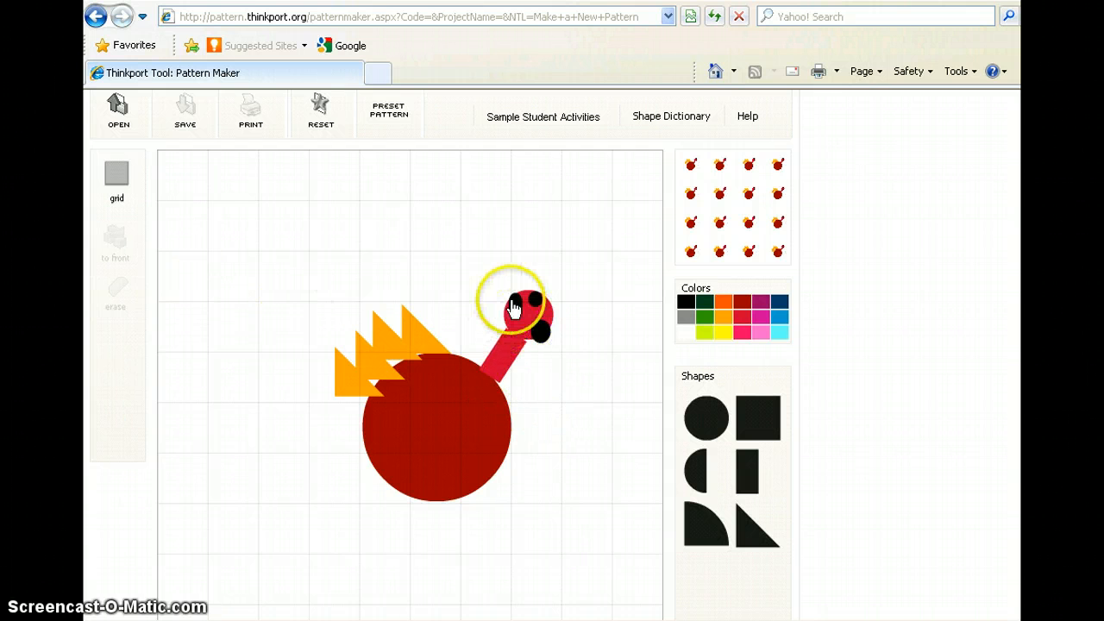
click(119, 290)
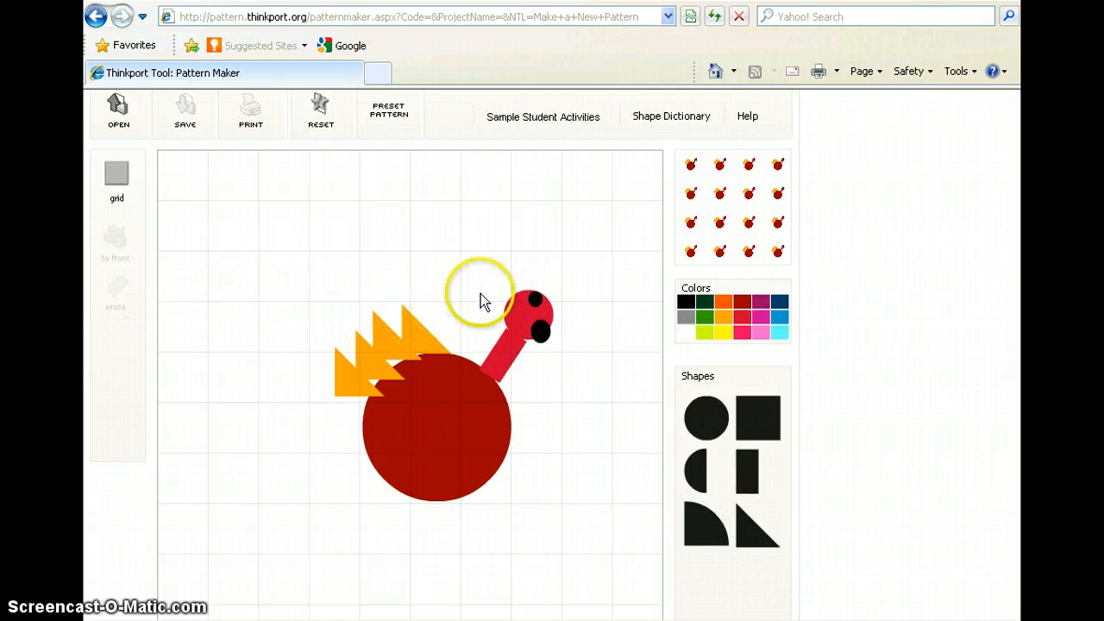
Bring the bright red head circle in front of the two black circles.
click(512, 318)
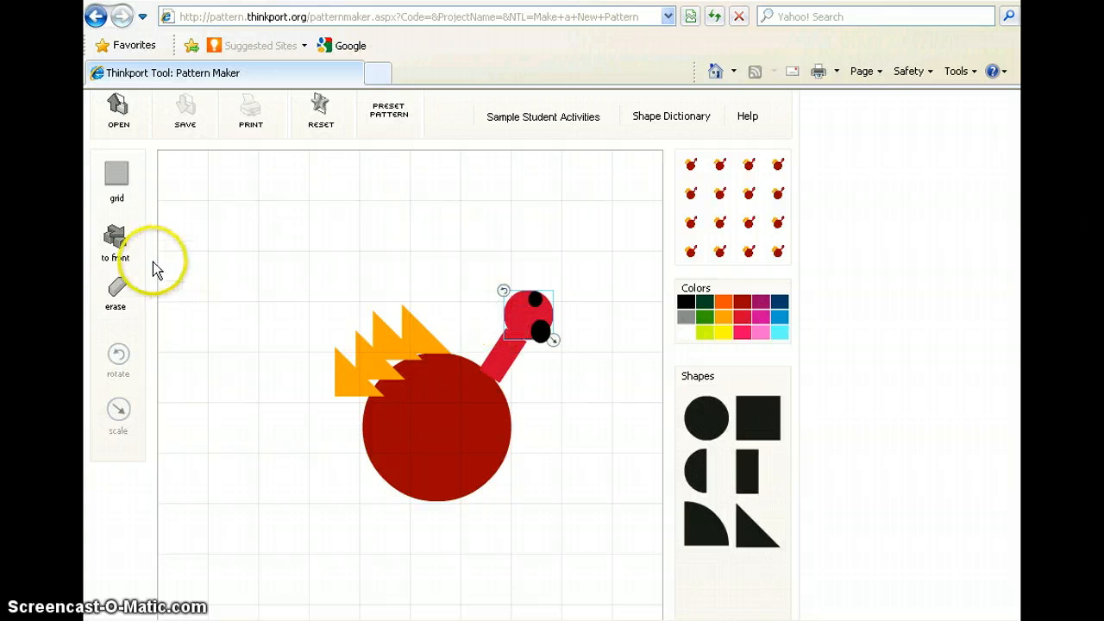
click(116, 238)
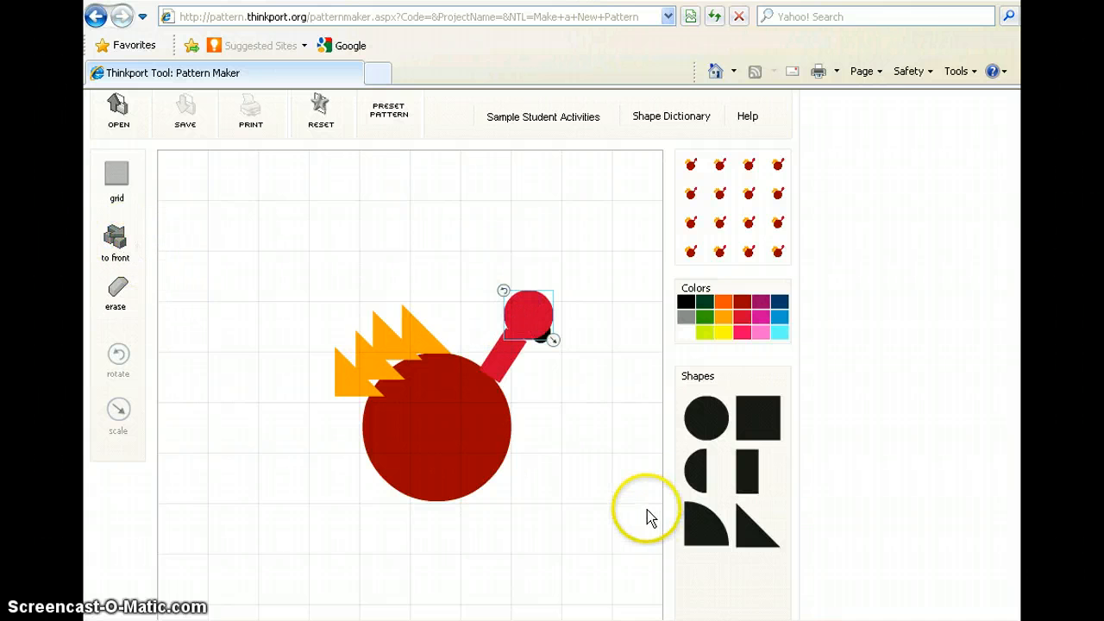
click(614, 486)
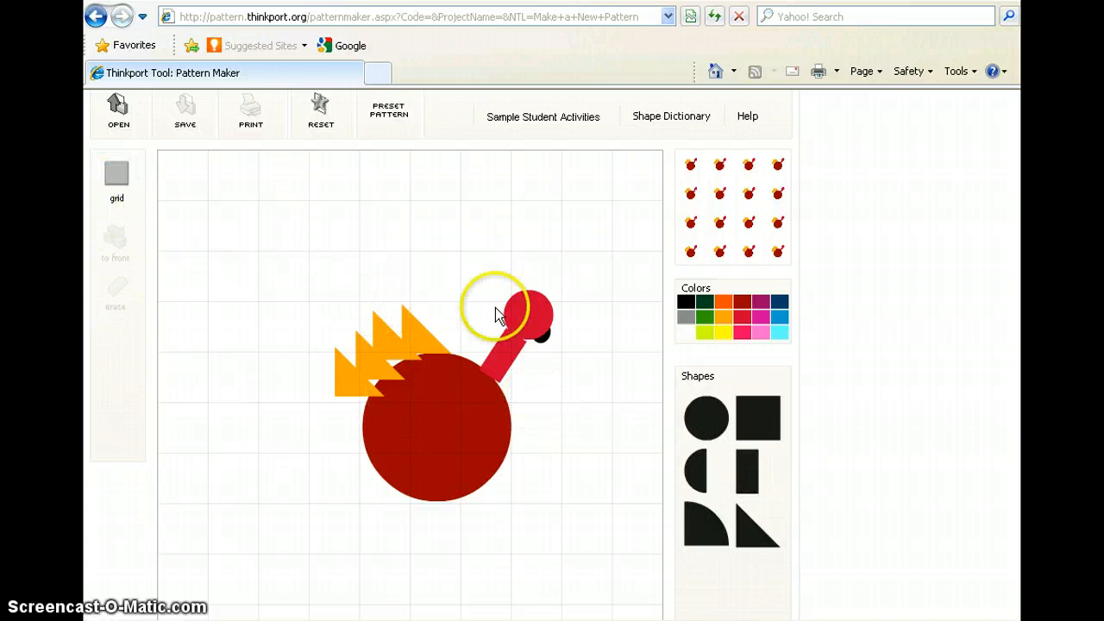
Nudge the head circle slightly downward on the neck to uncover the black eye circle behind its top edge.
click(523, 314)
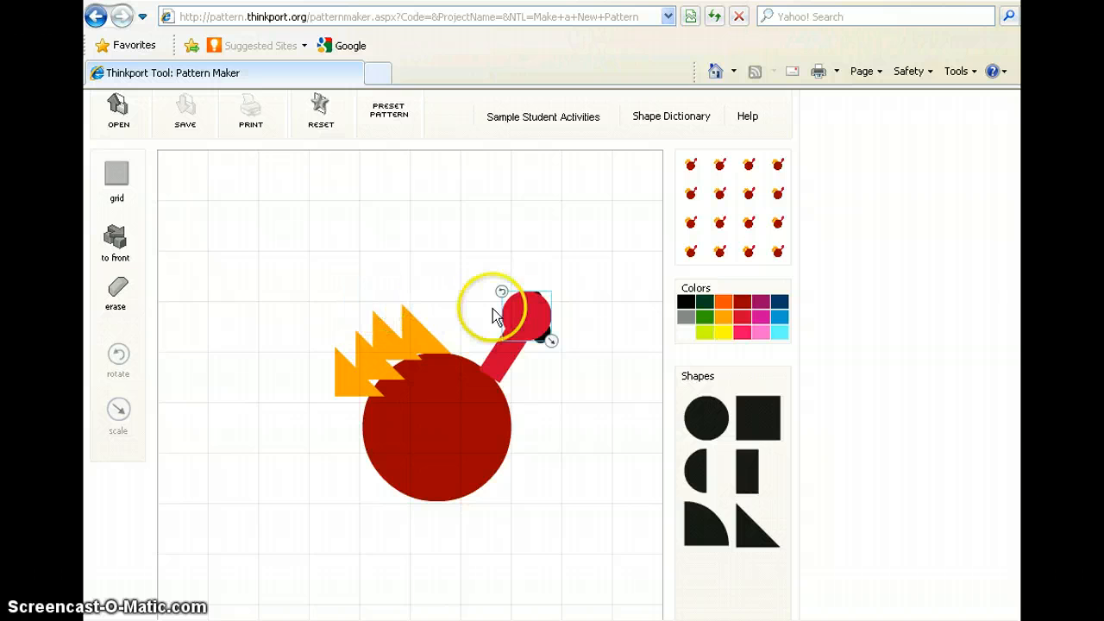
drag(501, 292, 572, 389)
click(565, 437)
mouse_move(531, 331)
mouse_down()
mouse_move(550, 375)
mouse_move(522, 320)
mouse_up()
click(552, 375)
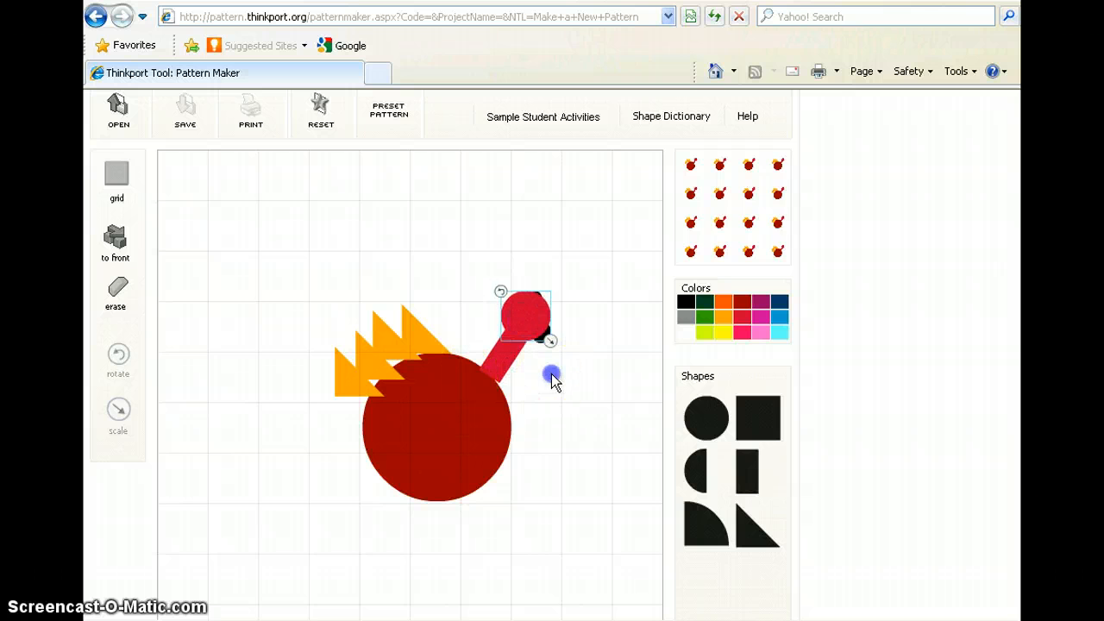
mouse_move(533, 299)
mouse_down()
mouse_move(538, 290)
mouse_move(535, 299)
mouse_up()
click(552, 367)
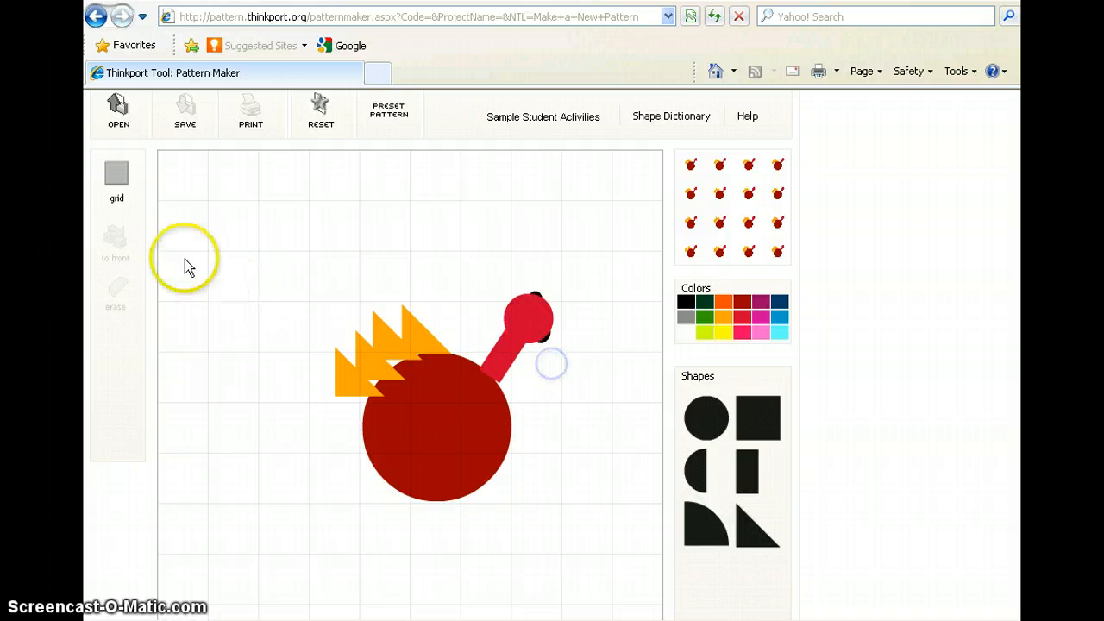
Move the black eye circle out to the empty grid above the neck and realign the head circle on the neck.
click(533, 314)
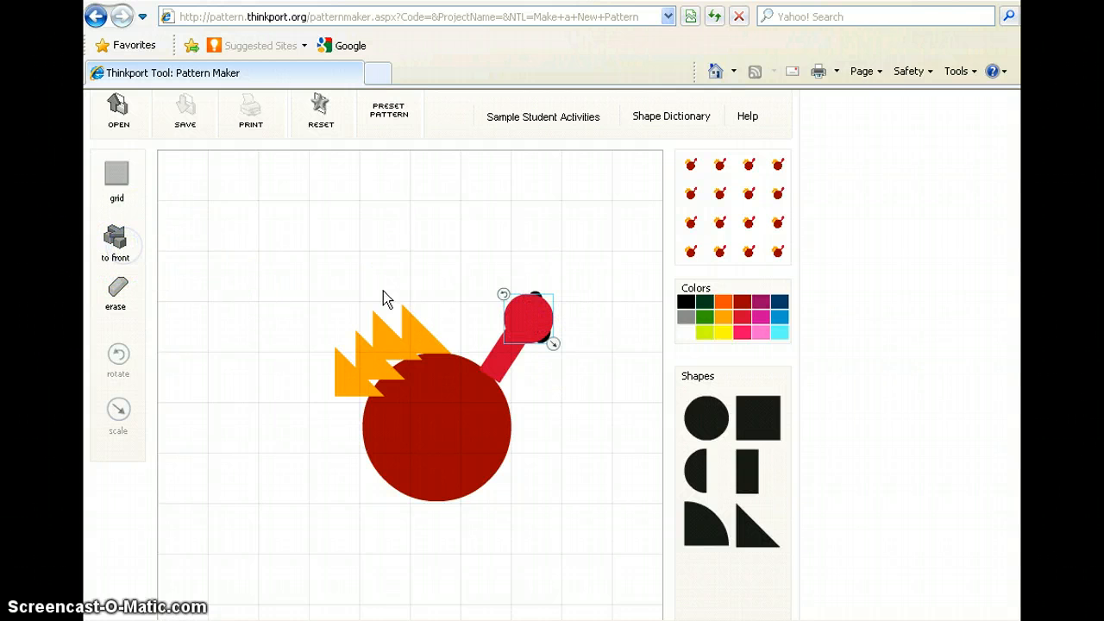
drag(508, 302, 456, 255)
drag(523, 252, 505, 322)
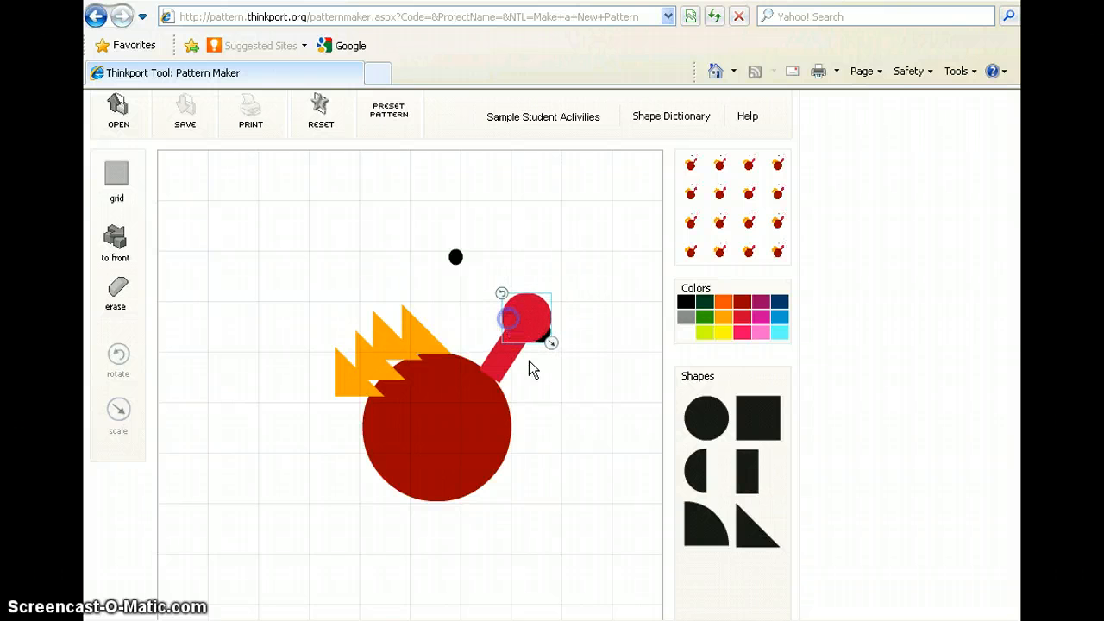
click(547, 394)
Bring the black eye circle to the front, place it on the upper part of the head and stretch it into a wide oval.
click(456, 257)
drag(454, 256, 509, 298)
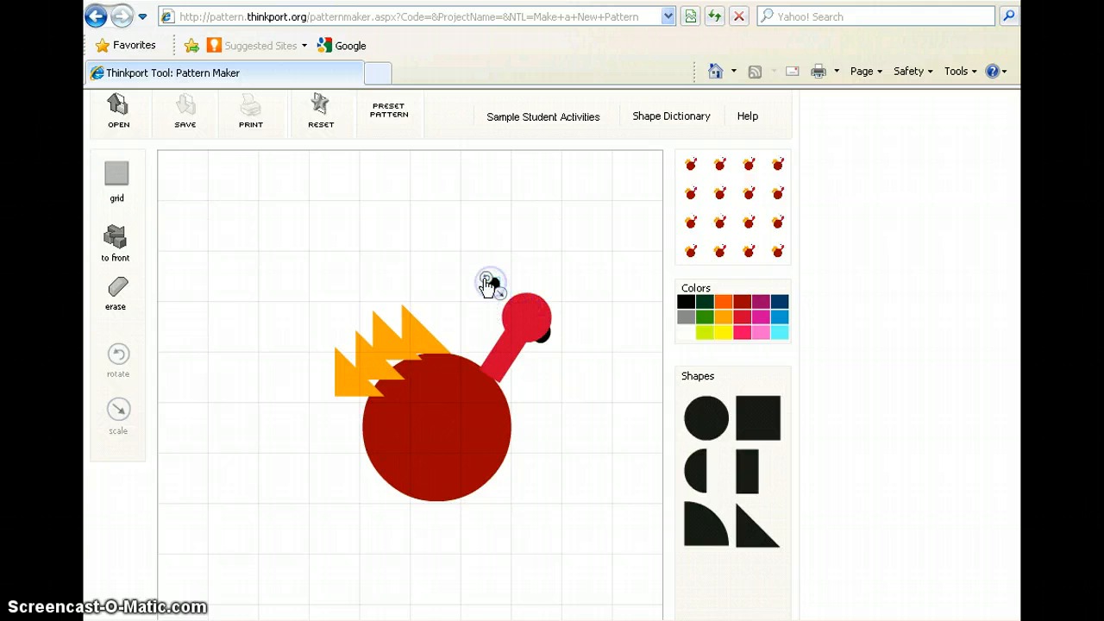
click(116, 240)
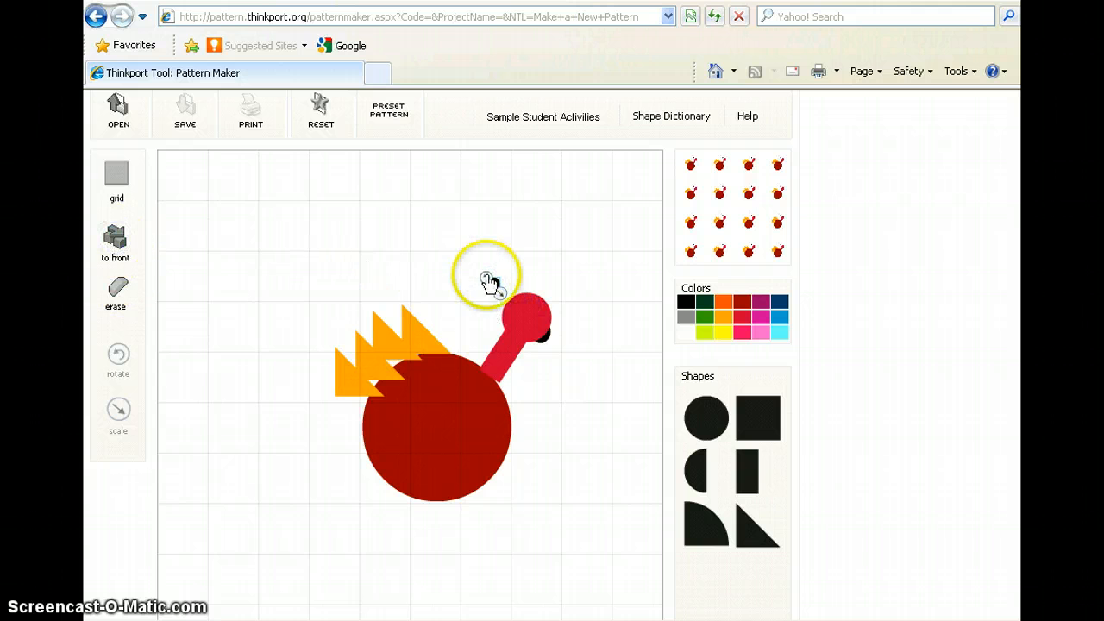
drag(487, 280, 542, 315)
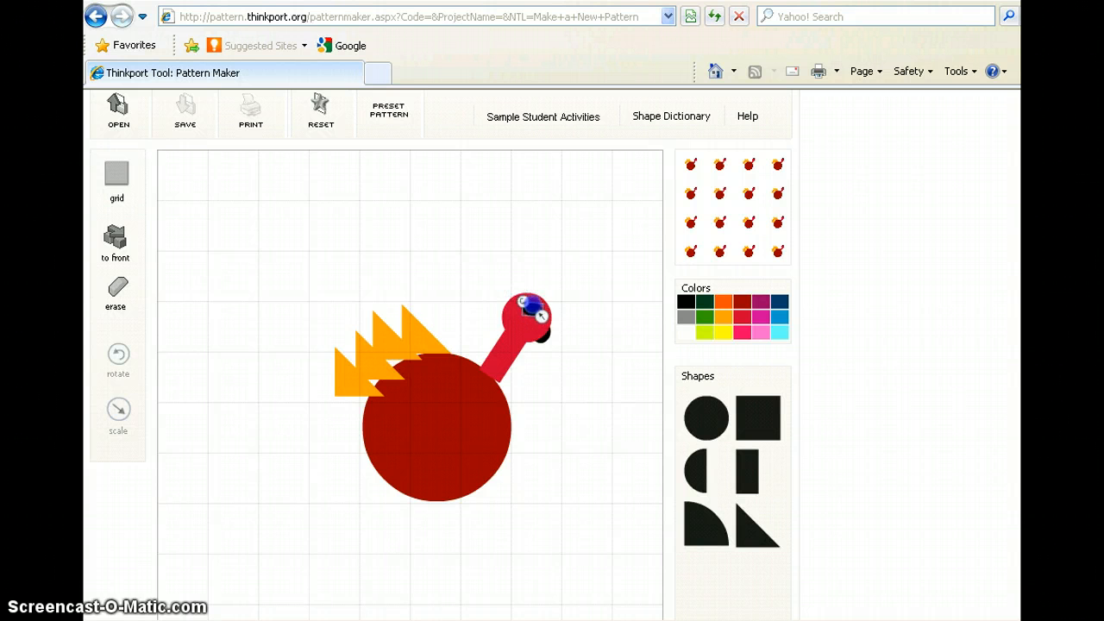
click(571, 377)
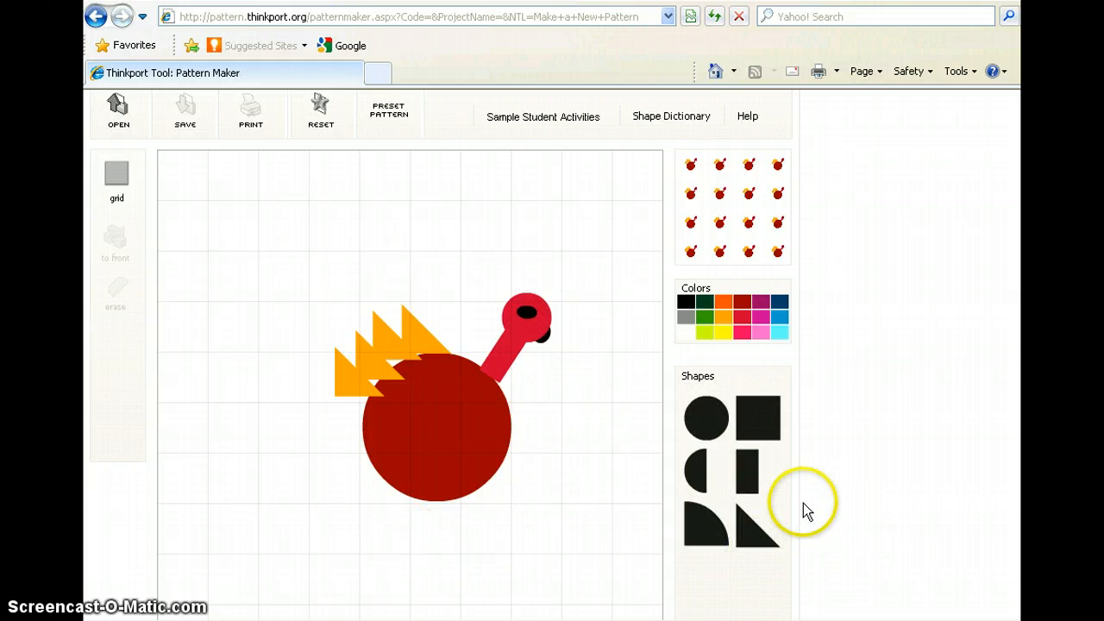
Place two black rectangles under the dark red body as legs, each narrowed to about a quarter of a grid square wide.
drag(753, 474, 430, 518)
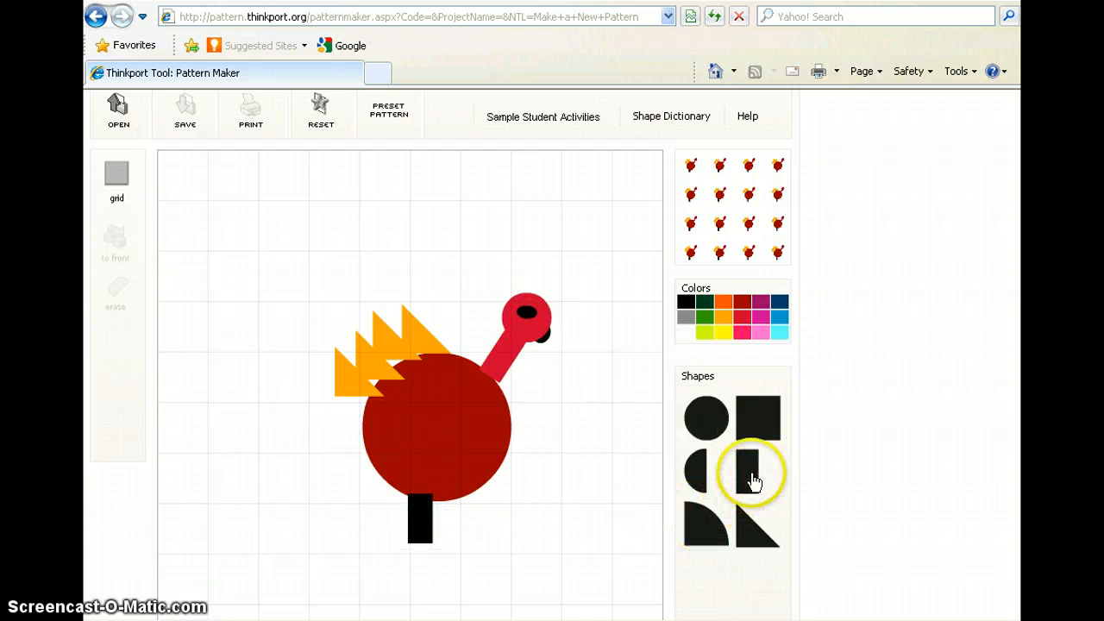
drag(753, 480, 458, 536)
click(428, 540)
click(511, 521)
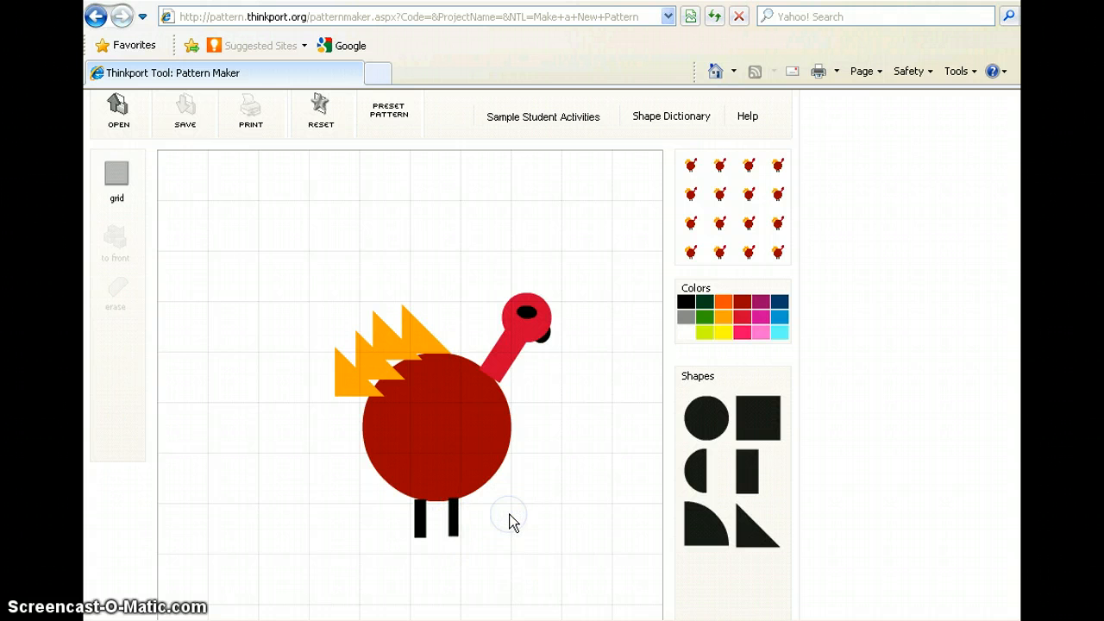
Add a black triangle in the empty area left of the body, try rotating and moving it, and erase it.
click(742, 532)
mouse_move(744, 537)
mouse_down()
mouse_move(305, 458)
mouse_move(241, 476)
mouse_up()
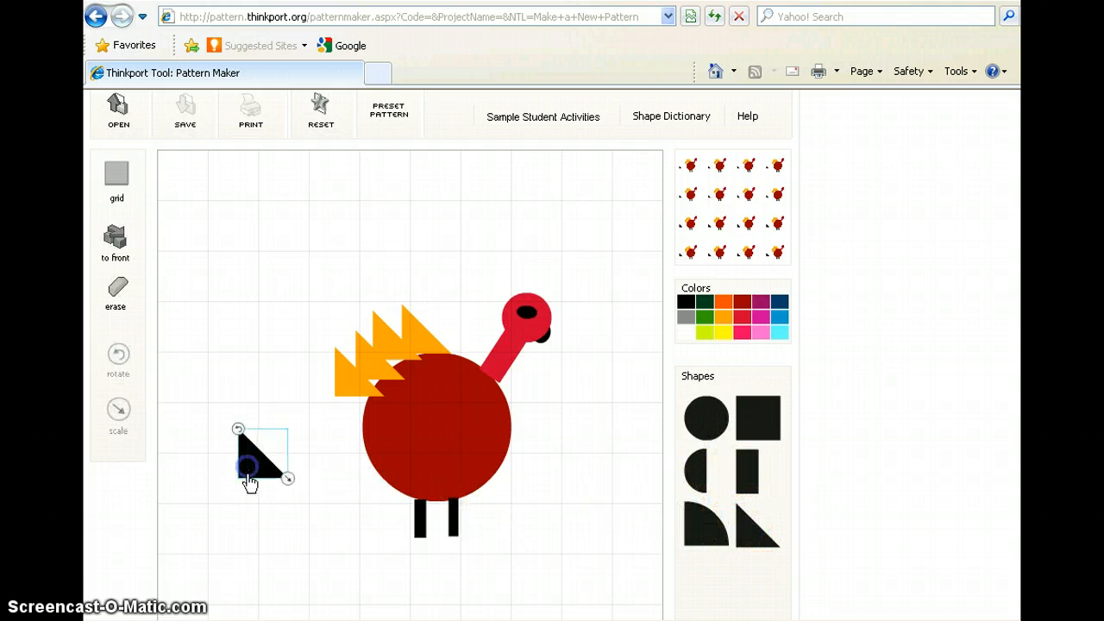
mouse_move(238, 428)
mouse_down()
mouse_move(216, 478)
mouse_move(266, 483)
mouse_move(195, 424)
mouse_up()
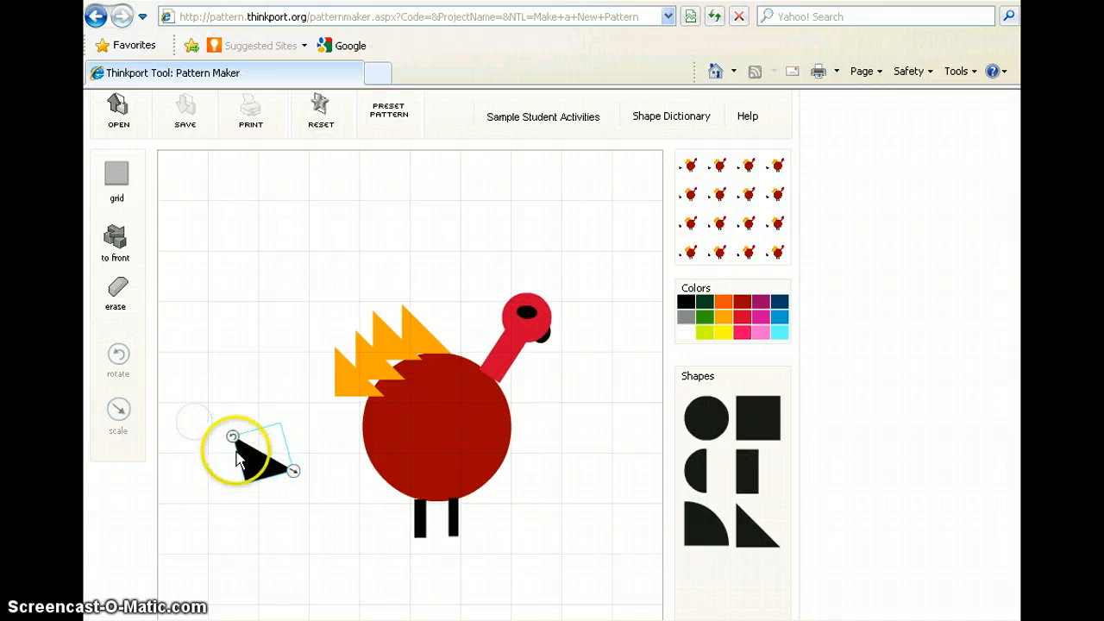
mouse_move(250, 462)
mouse_down()
mouse_move(210, 408)
mouse_move(224, 400)
mouse_move(217, 423)
mouse_up()
click(271, 445)
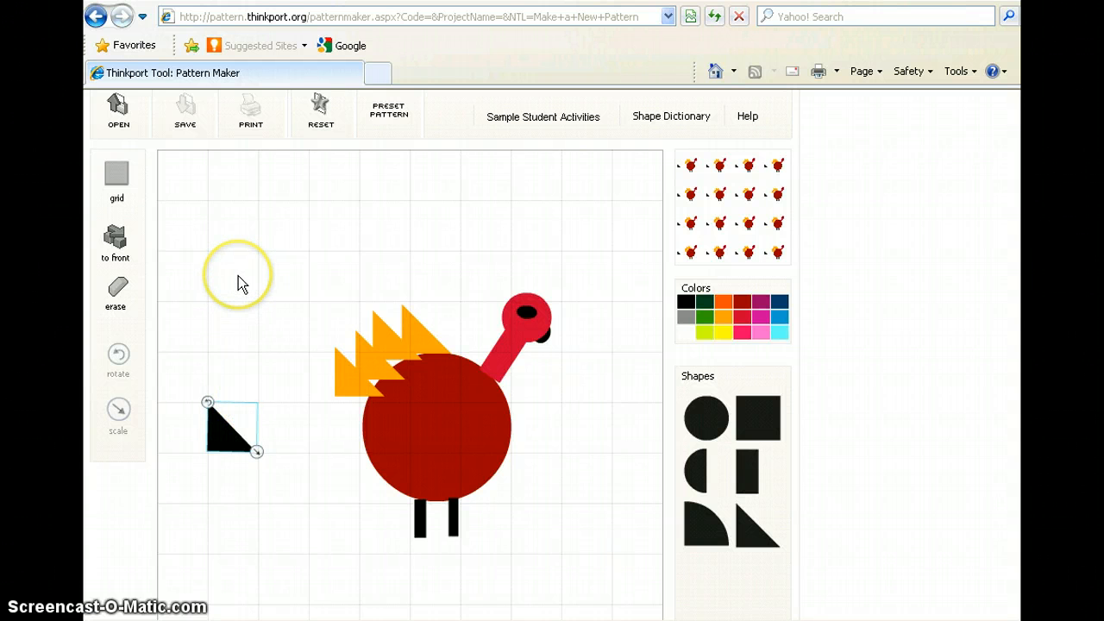
click(118, 301)
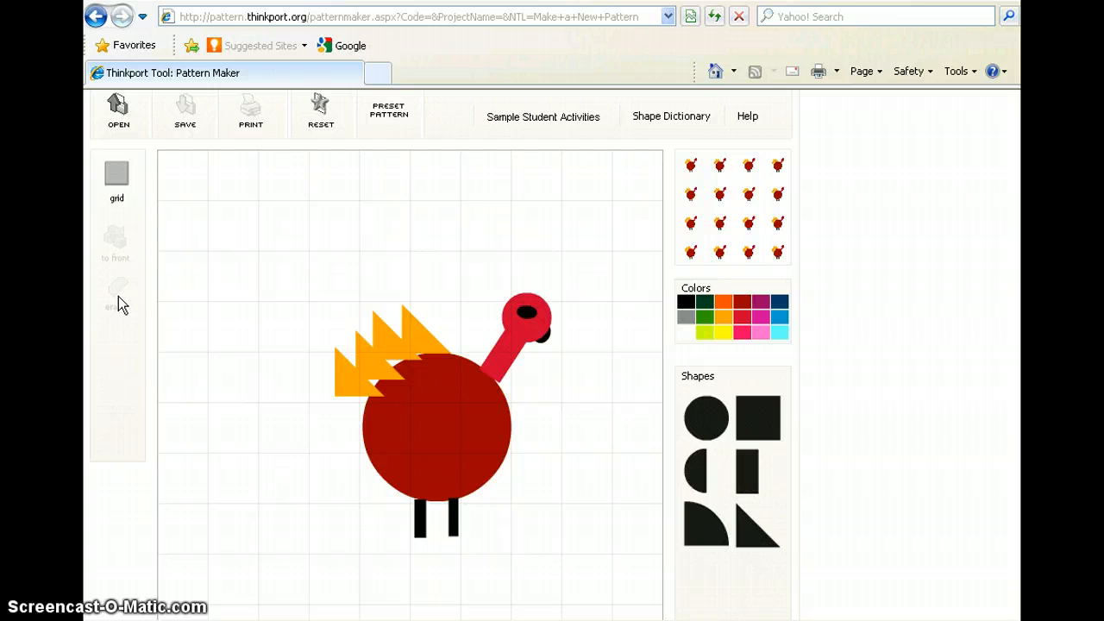
Mark the turkey drawing as finished and display the question page with its save and print options.
click(422, 302)
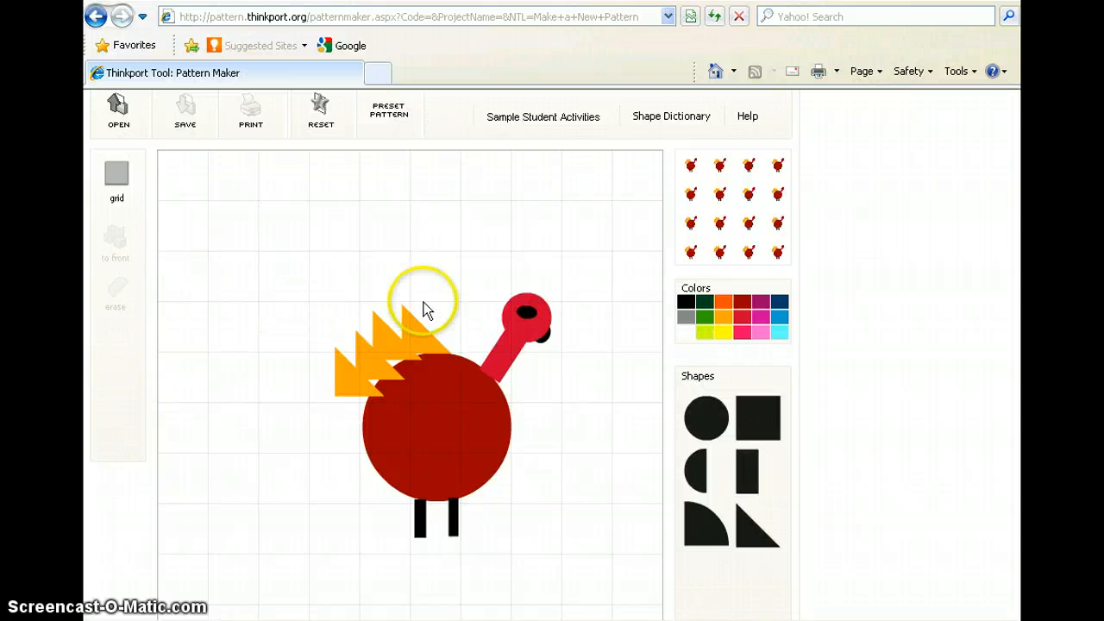
scroll(422, 345, down, 3)
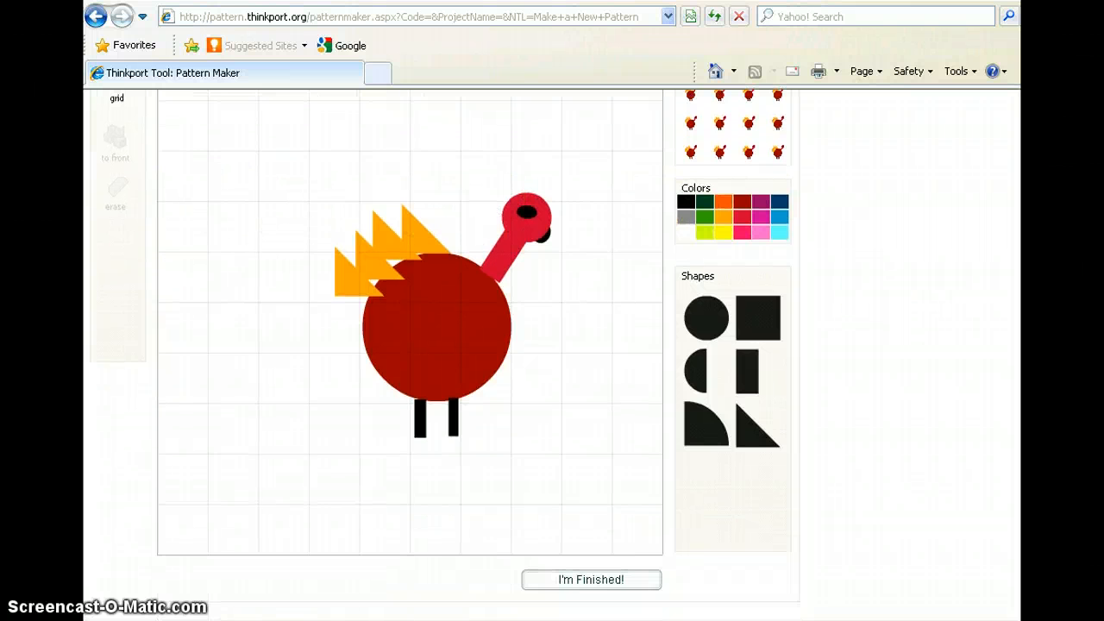
click(628, 581)
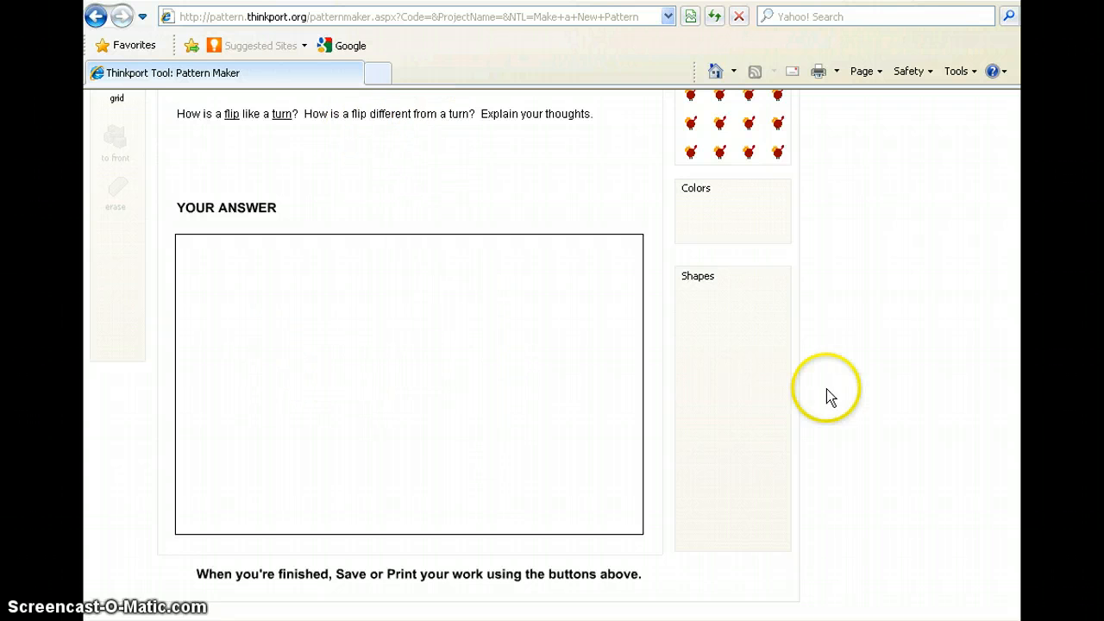
scroll(441, 355, up, 3)
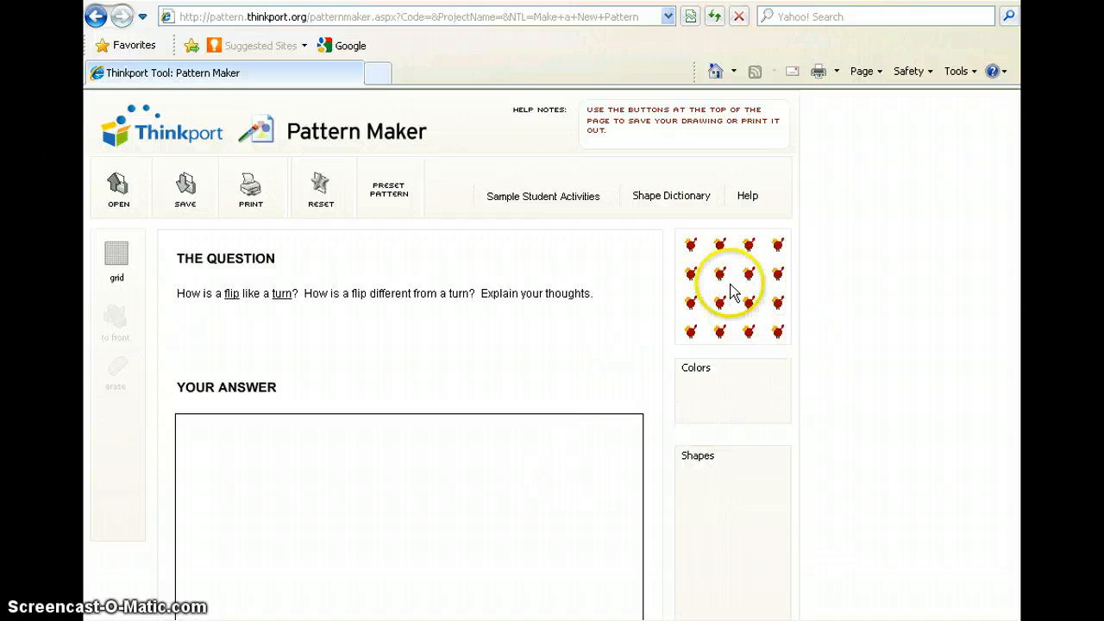
Save the pattern as a new project named LBTurkey, filling in the project password, and close the save confirmation.
click(185, 189)
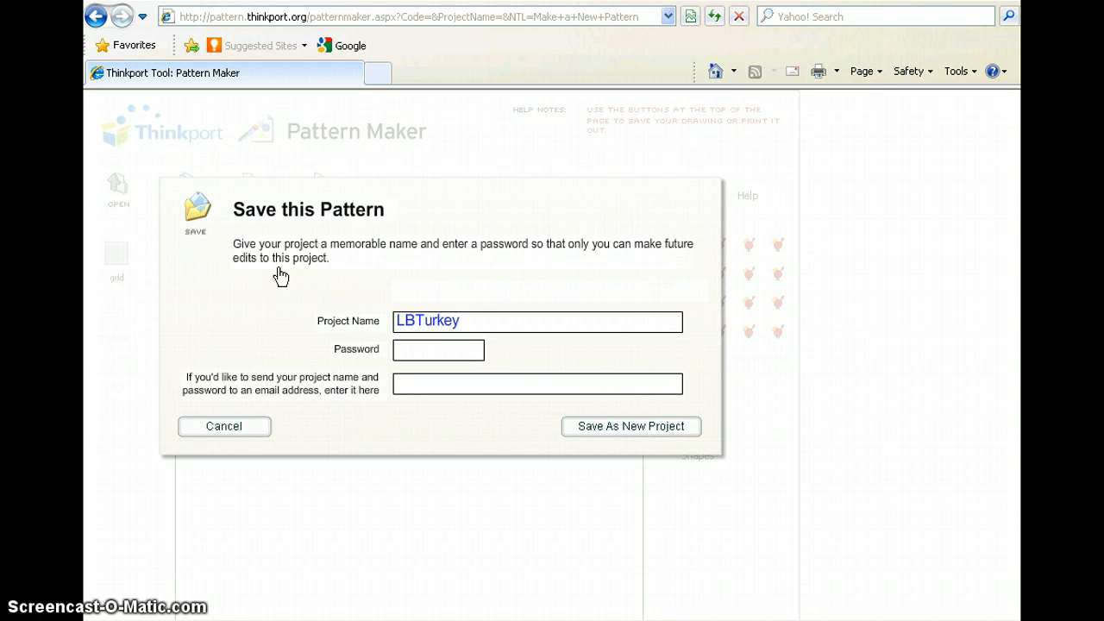
click(431, 354)
click(630, 422)
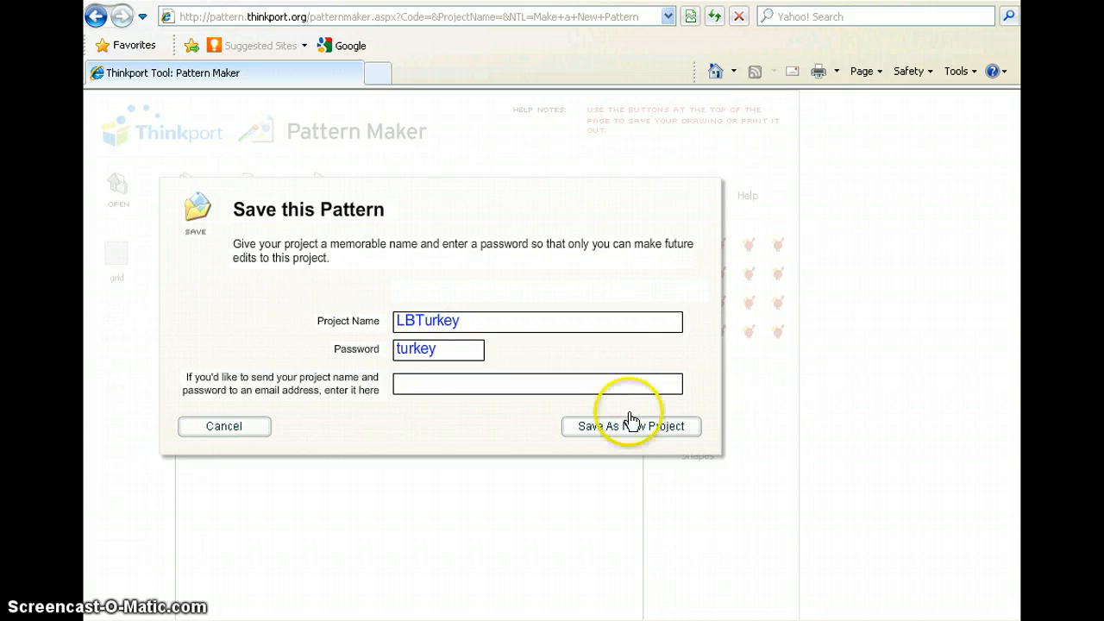
click(625, 434)
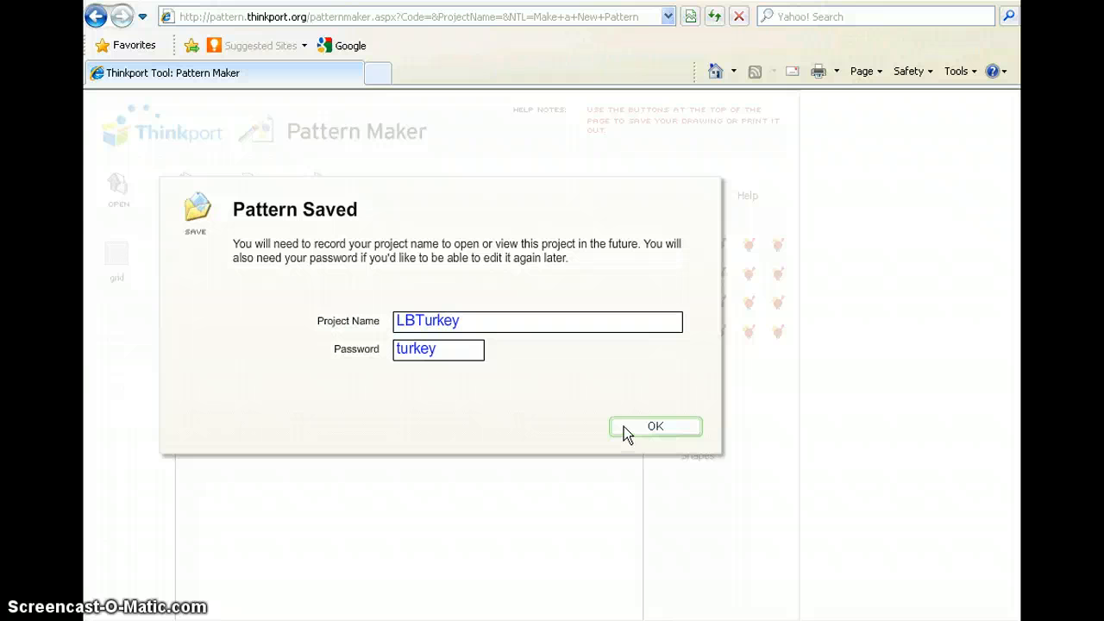
click(626, 428)
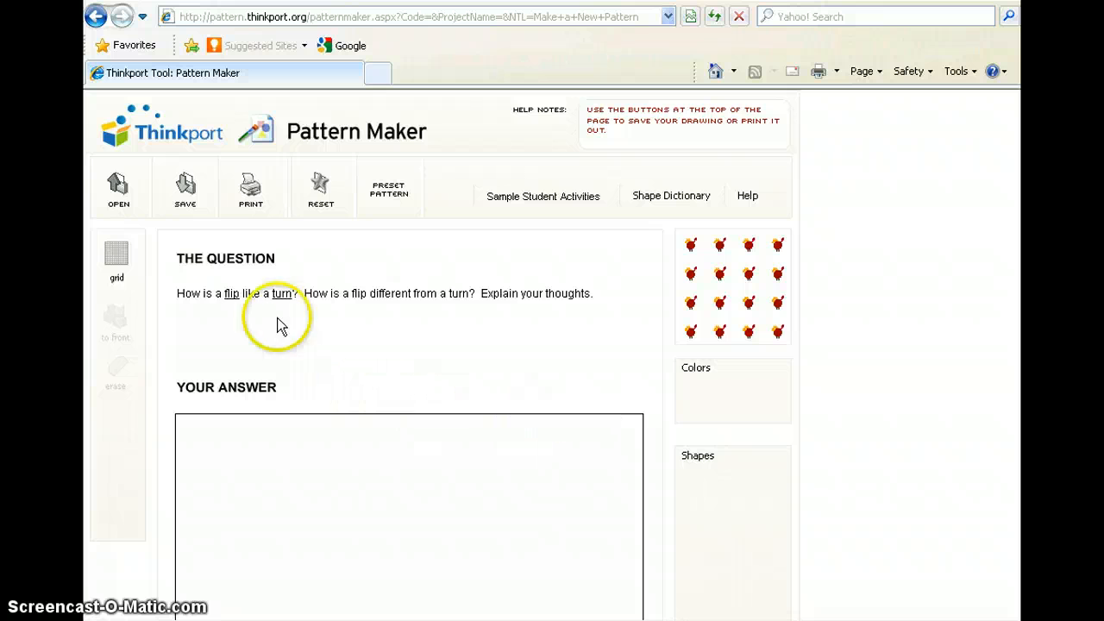
Leave the pattern project and return to the Thinkport home page.
click(151, 130)
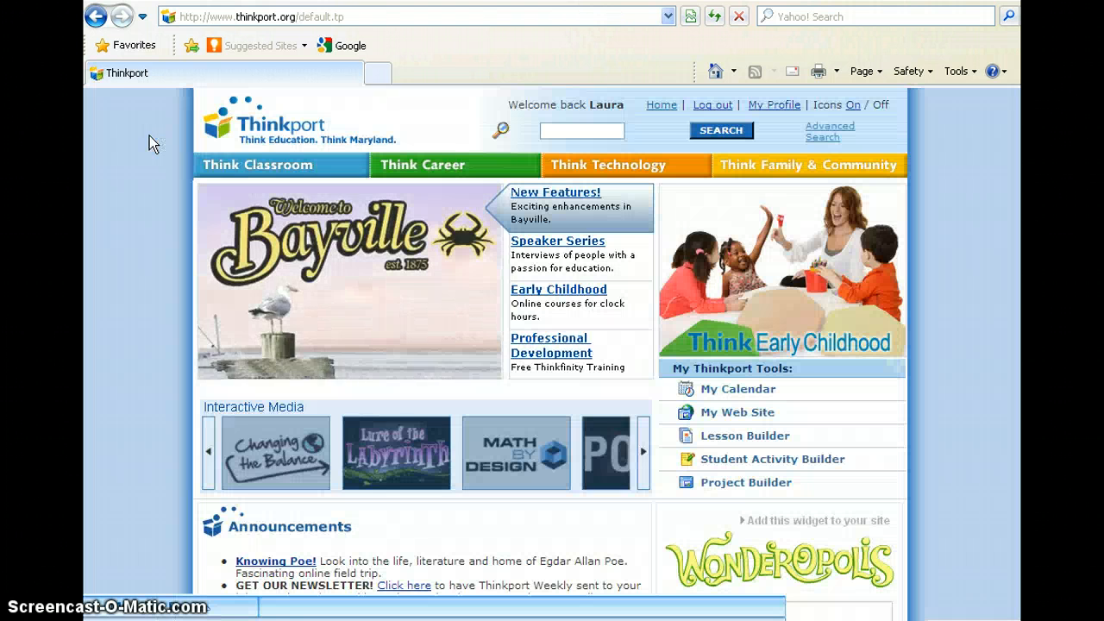
Open Pattern Maker from the Think Classroom section's Interactive Tools page and maximize its window.
mouse_move(246, 169)
click(259, 259)
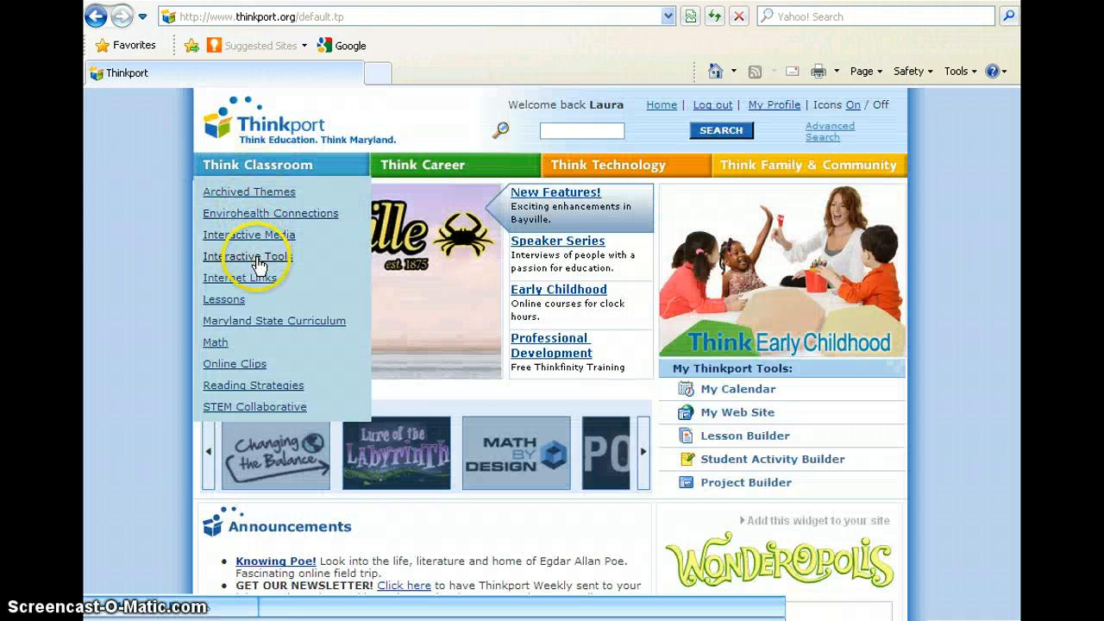
scroll(257, 261, down, 2)
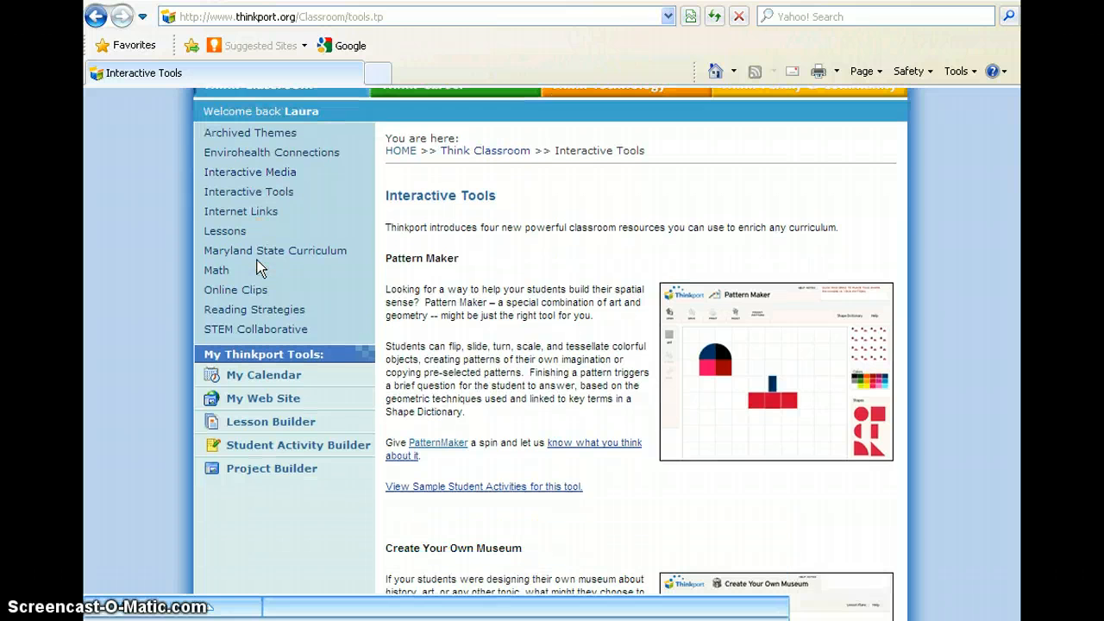
click(438, 442)
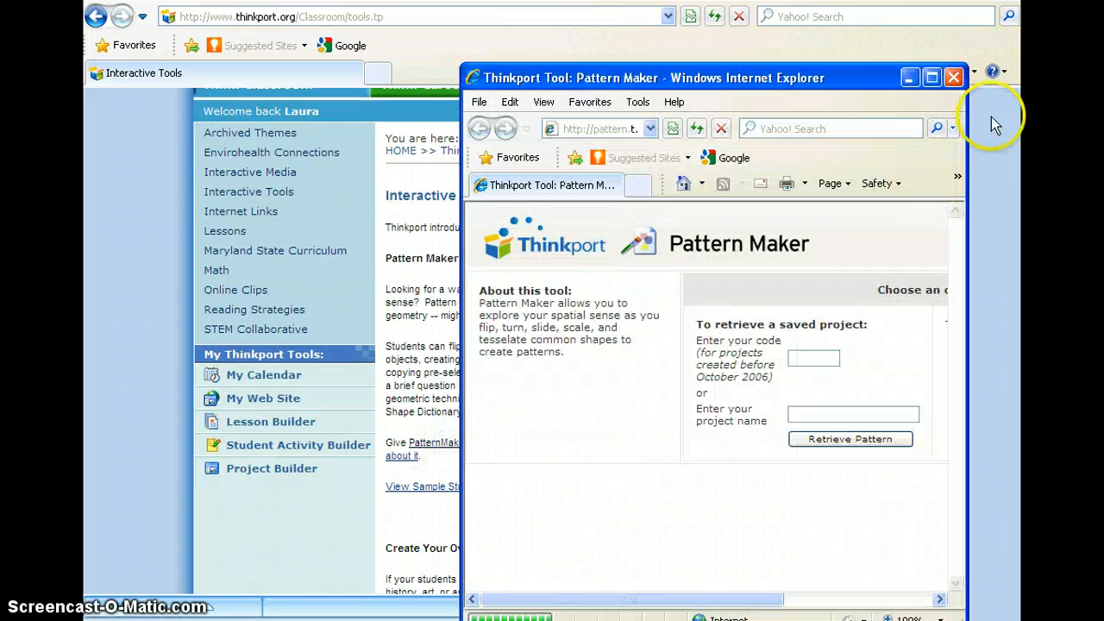
click(931, 77)
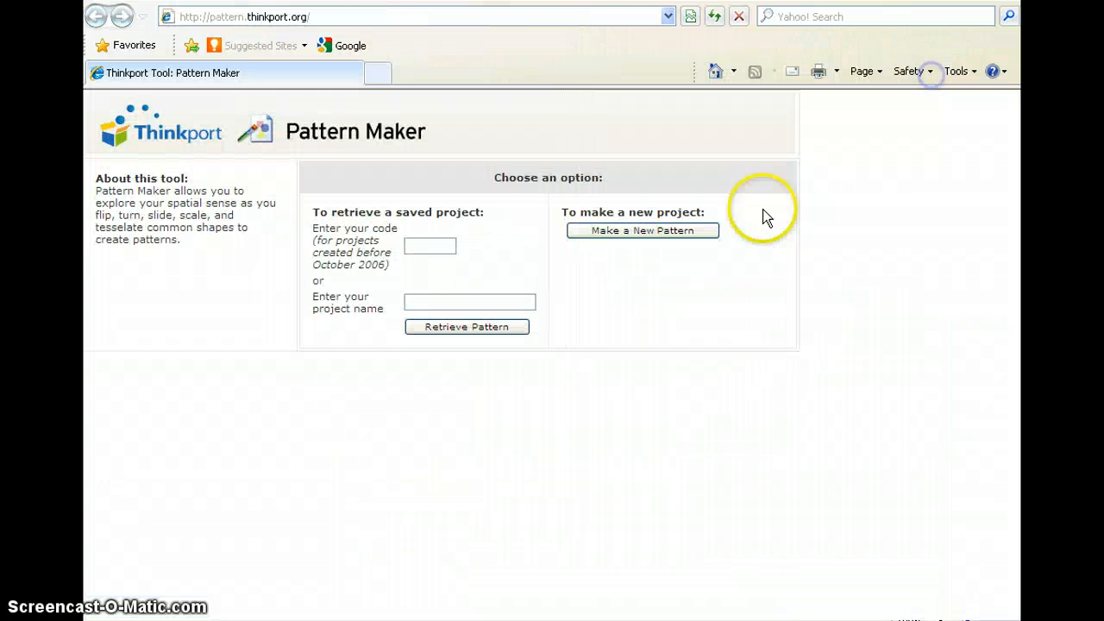
Retrieve the saved pattern by its project name, LBTurkey.
click(480, 302)
text(L)
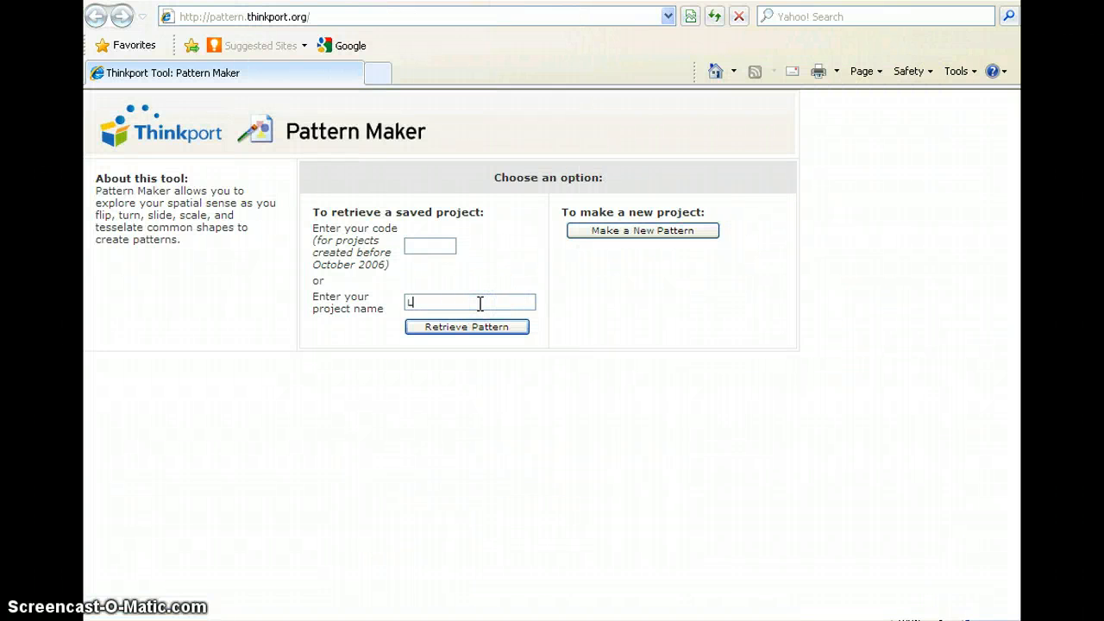
text(BTurkey)
click(488, 328)
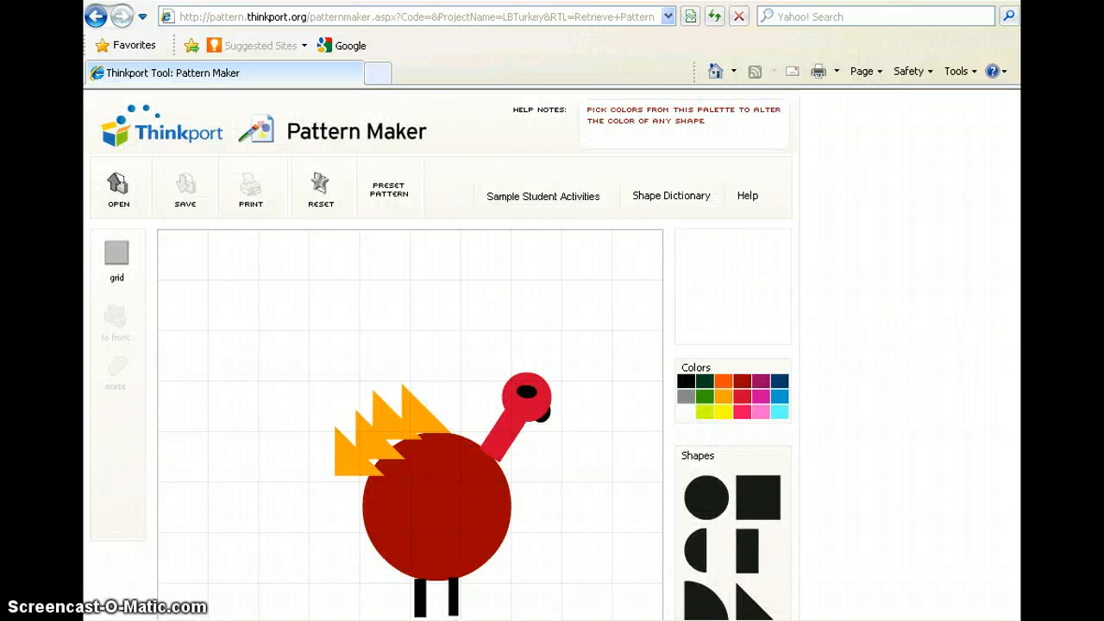
Mark the retrieved turkey pattern as finished and display its question page with the save and print options.
scroll(552, 353, down, 1)
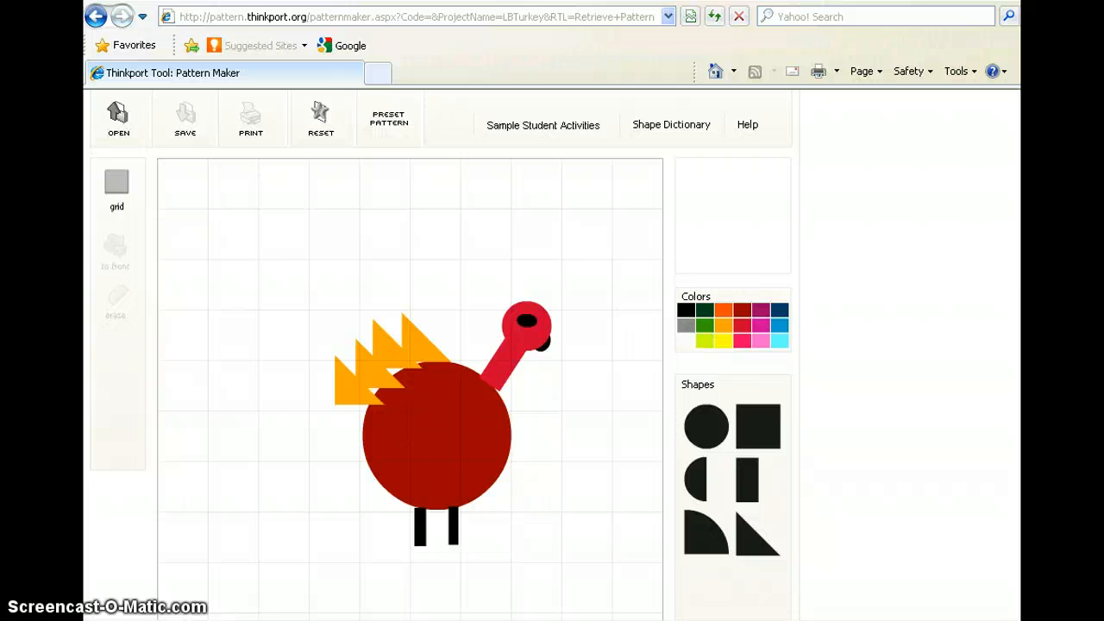
scroll(774, 461, down, 3)
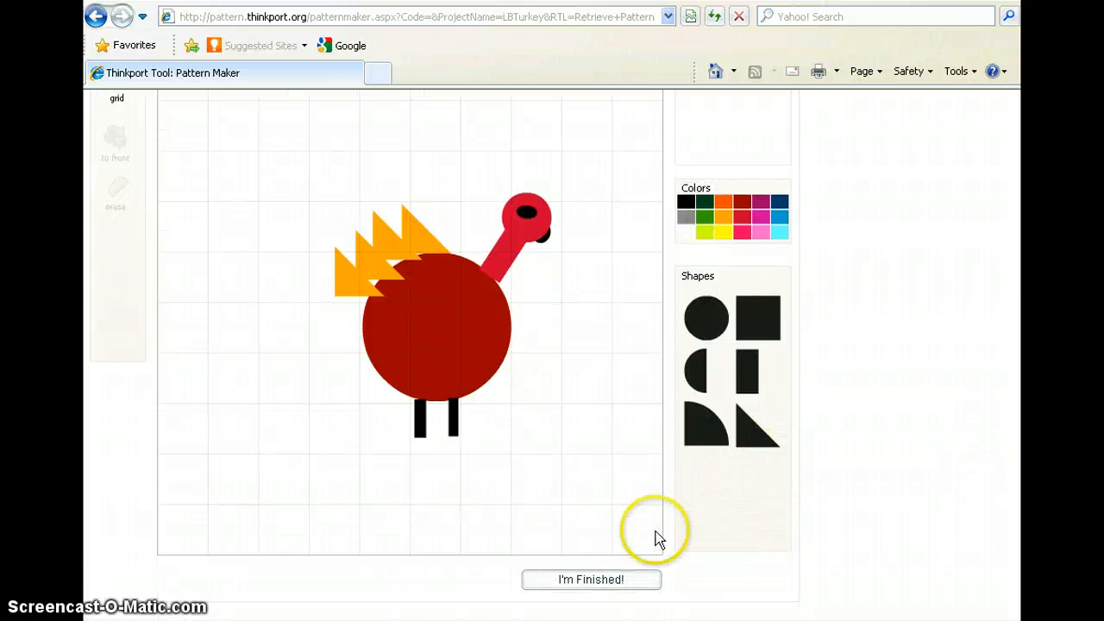
click(591, 579)
scroll(606, 587, up, 5)
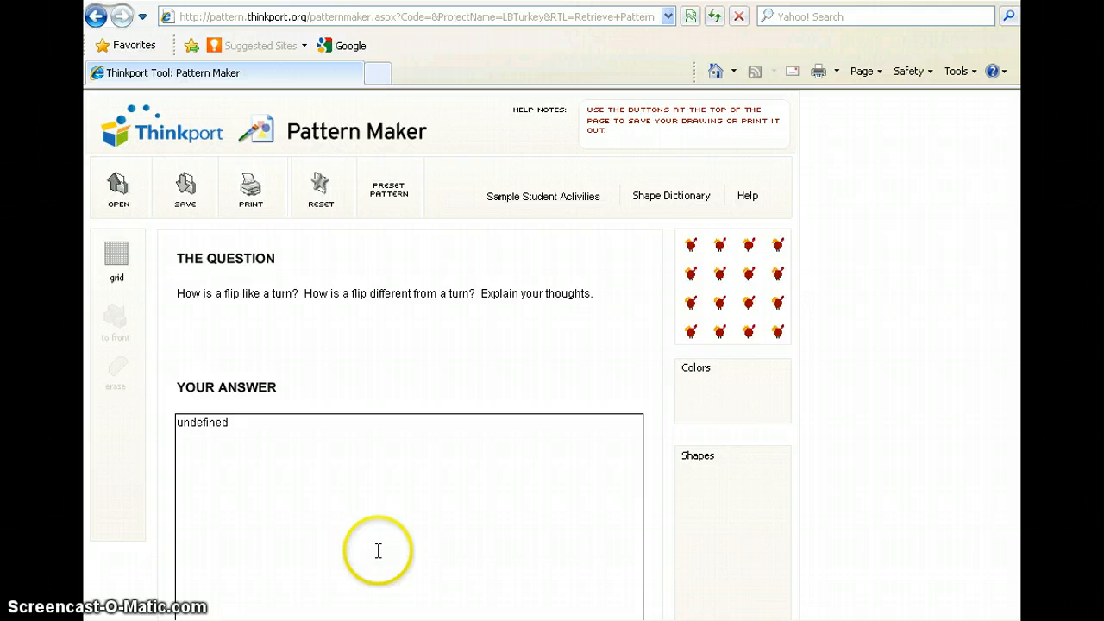
Review the save choices for the previously saved pattern and the form for saving it as a new pattern, and cancel without saving.
click(193, 198)
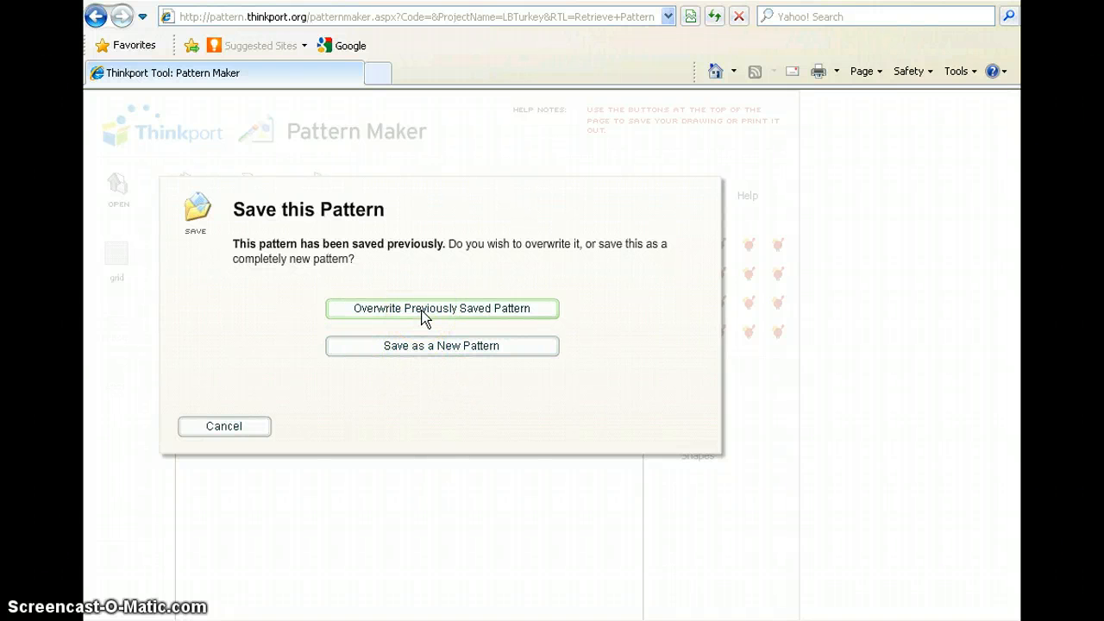
click(432, 348)
click(431, 348)
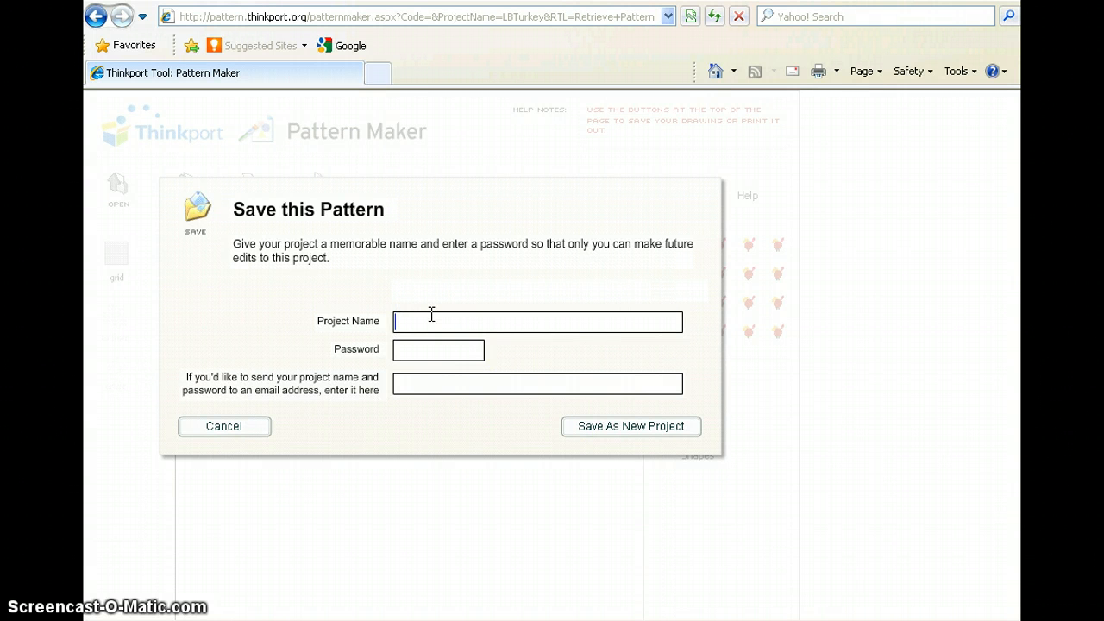
click(231, 426)
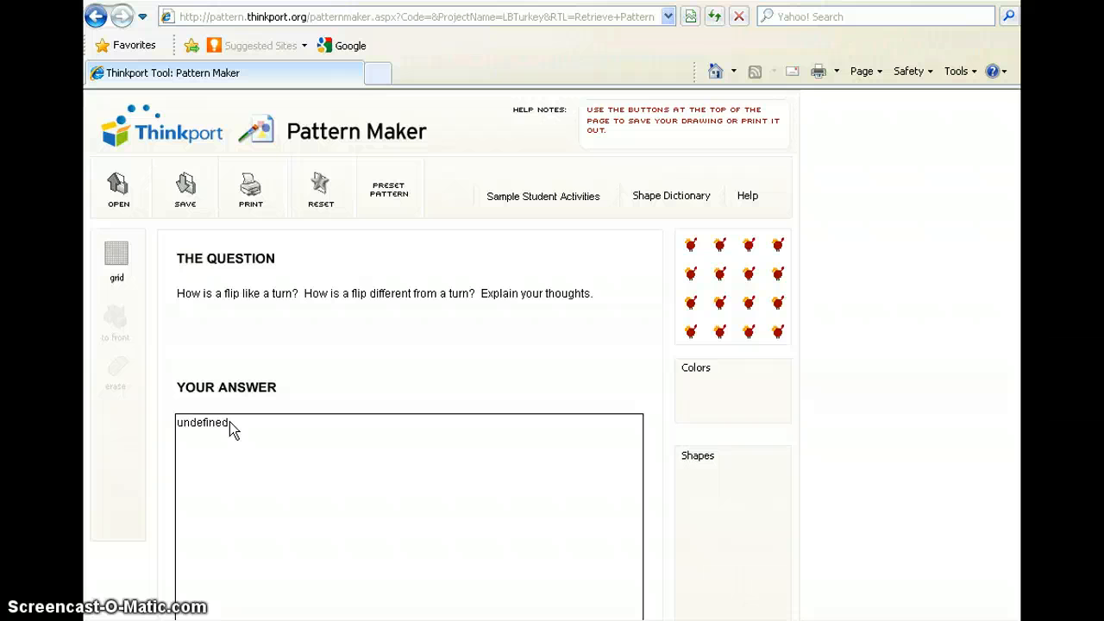
click(494, 579)
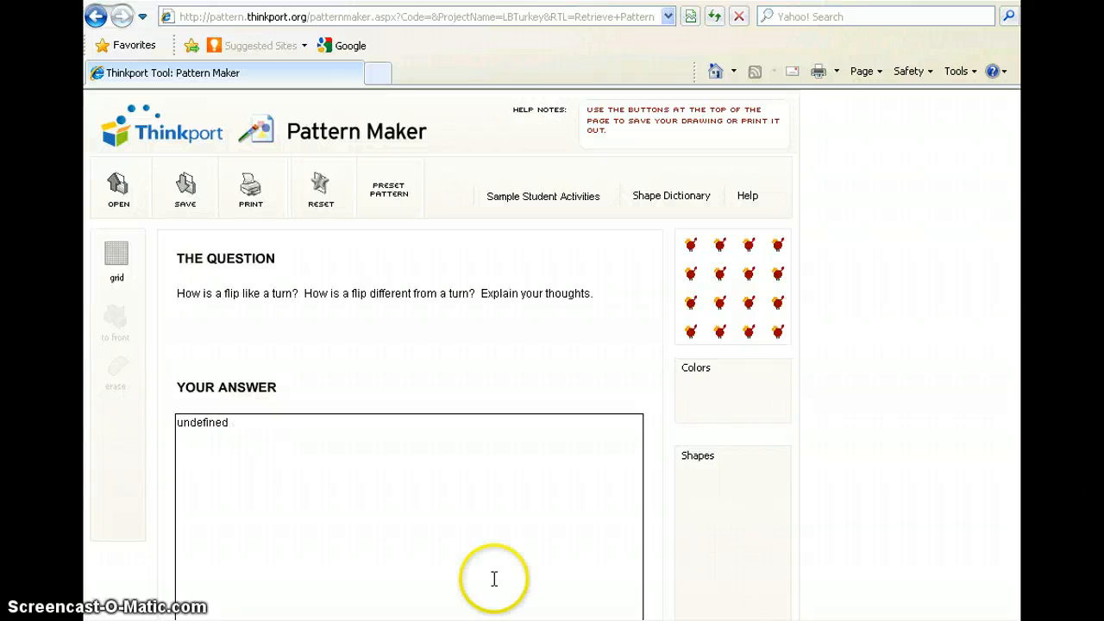